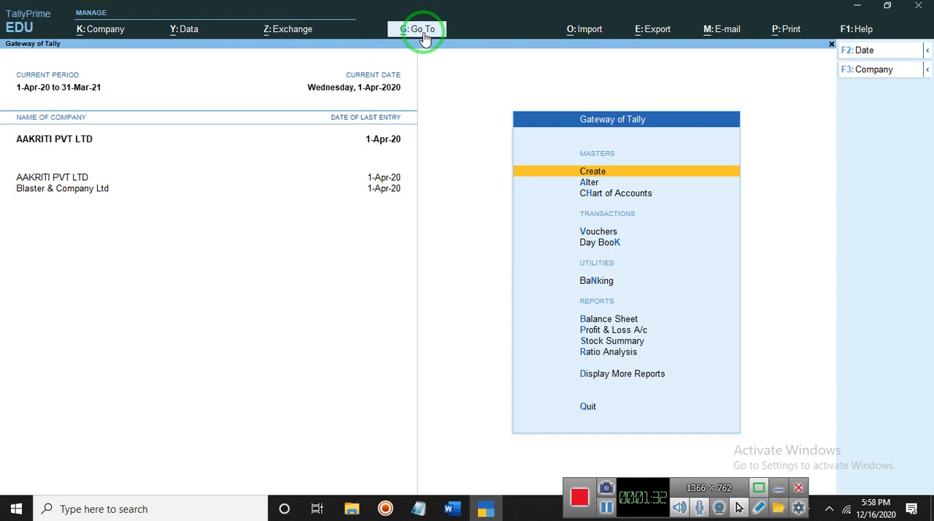
Open the Voucher Reports category in the list of reports and expand it to show more voucher report types
{"action": "left_click", "coordinate": [422, 31]}
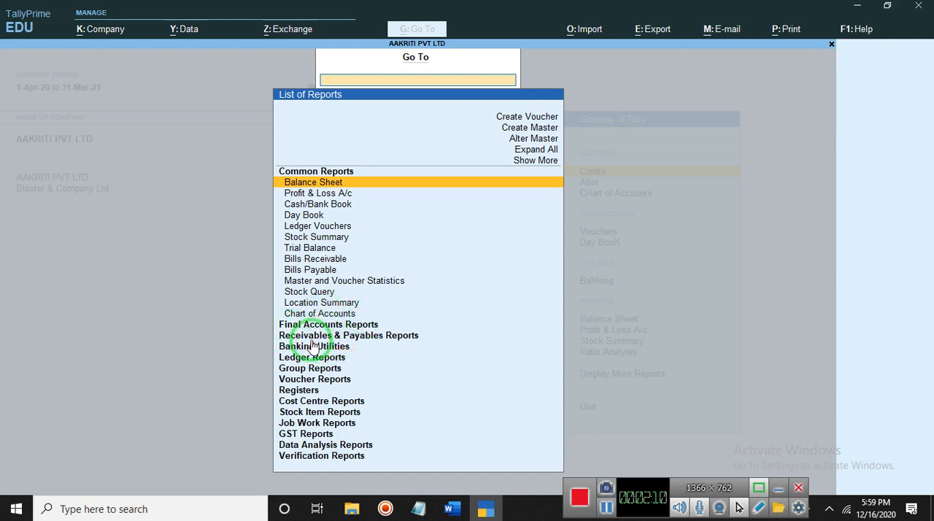
{"action": "left_click", "coordinate": [309, 381]}
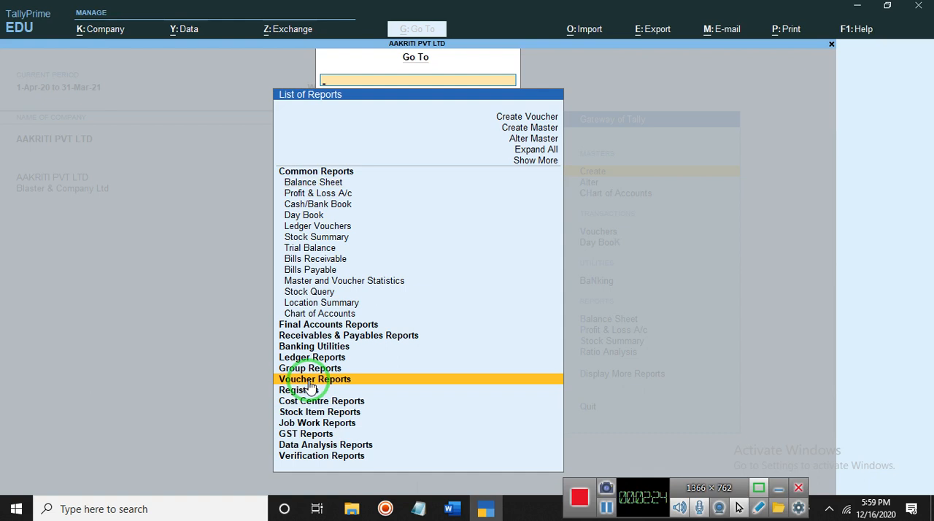
{"action": "left_click", "coordinate": [309, 381]}
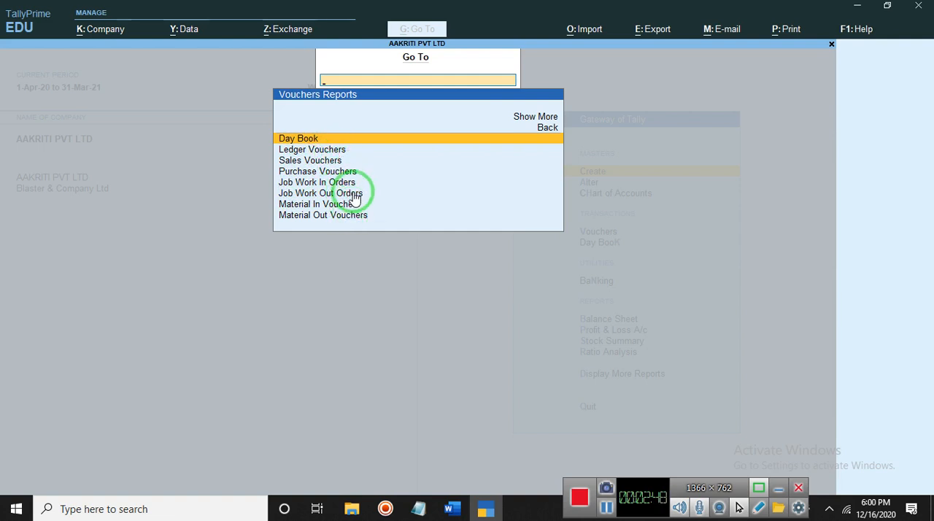
{"action": "left_click", "coordinate": [541, 125]}
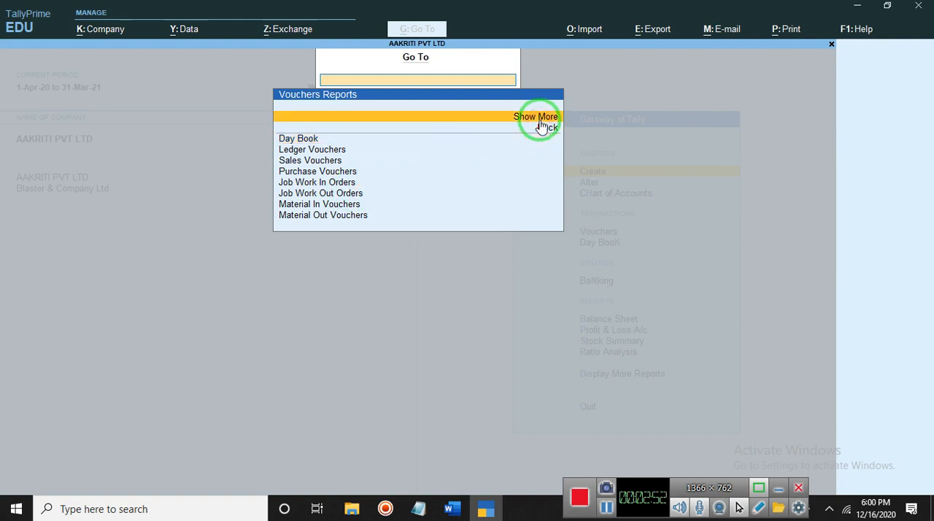
{"action": "left_click", "coordinate": [541, 120]}
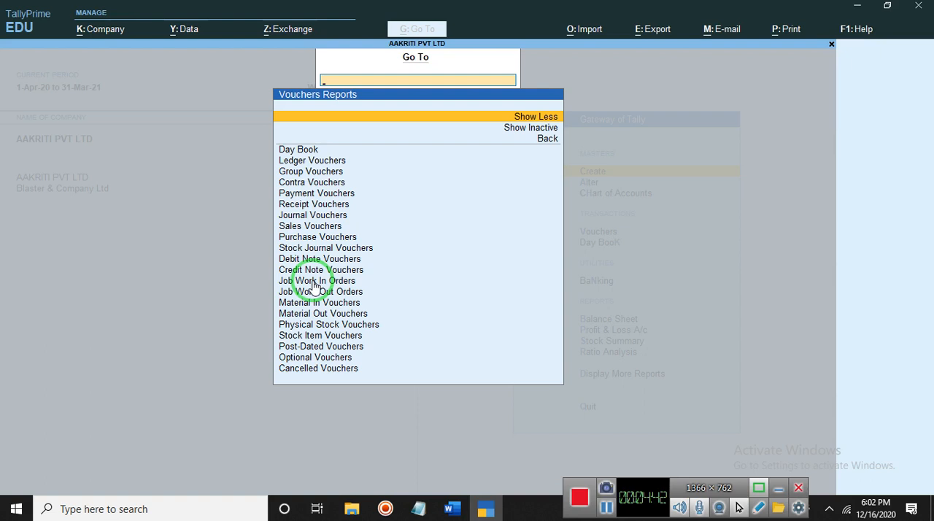
Look through the expanded voucher reports and open the Job Work In Orders register
{"action": "key", "text": "Down"}
{"action": "key", "text": "Down"}
{"action": "key", "text": "Down"}
{"action": "key", "text": "Down"}
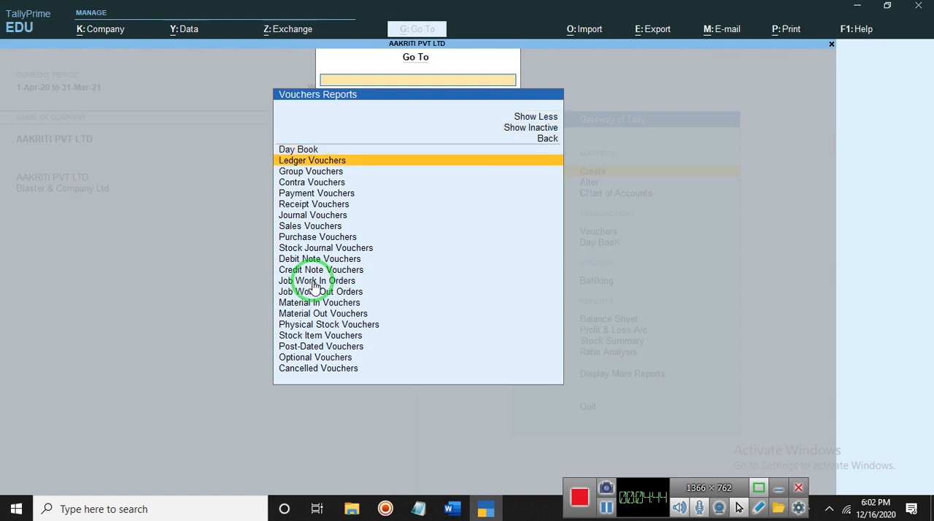
{"action": "key", "text": "Down"}
{"action": "key", "text": "Down"}
{"action": "key", "text": "Down"}
{"action": "key", "text": "Down"}
{"action": "key", "text": "Down"}
{"action": "key", "text": "Down"}
{"action": "key", "text": "Down"}
{"action": "key", "text": "Down"}
{"action": "key", "text": "Down"}
{"action": "key", "text": "Down"}
{"action": "key", "text": "Down"}
{"action": "key", "text": "Down"}
{"action": "key", "text": "Down"}
{"action": "key", "text": "Down"}
{"action": "key", "text": "Down"}
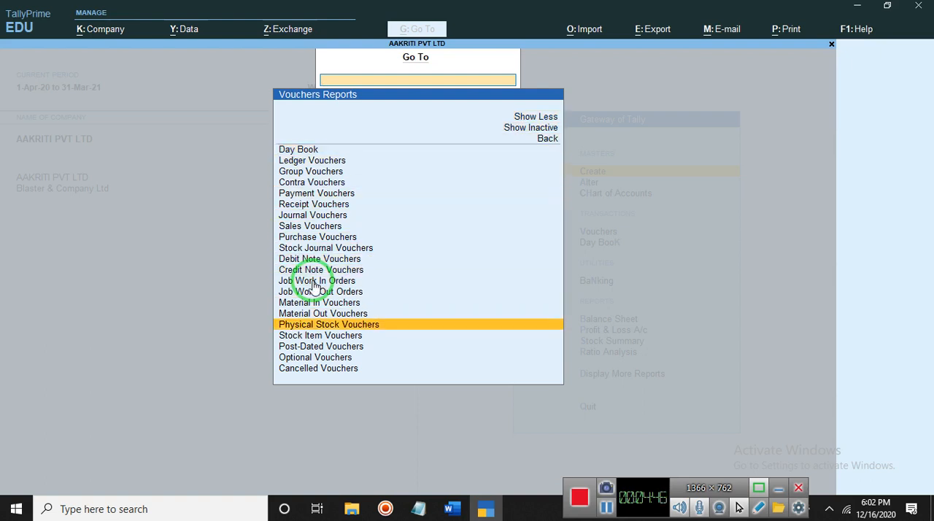
{"action": "key", "text": "Down"}
{"action": "key", "text": "Up"}
{"action": "key", "text": "Up"}
{"action": "key", "text": "Up"}
{"action": "key", "text": "Up"}
{"action": "key", "text": "Up"}
{"action": "key", "text": "Up"}
{"action": "key", "text": "Up"}
{"action": "key", "text": "Up"}
{"action": "key", "text": "Up"}
{"action": "key", "text": "Up"}
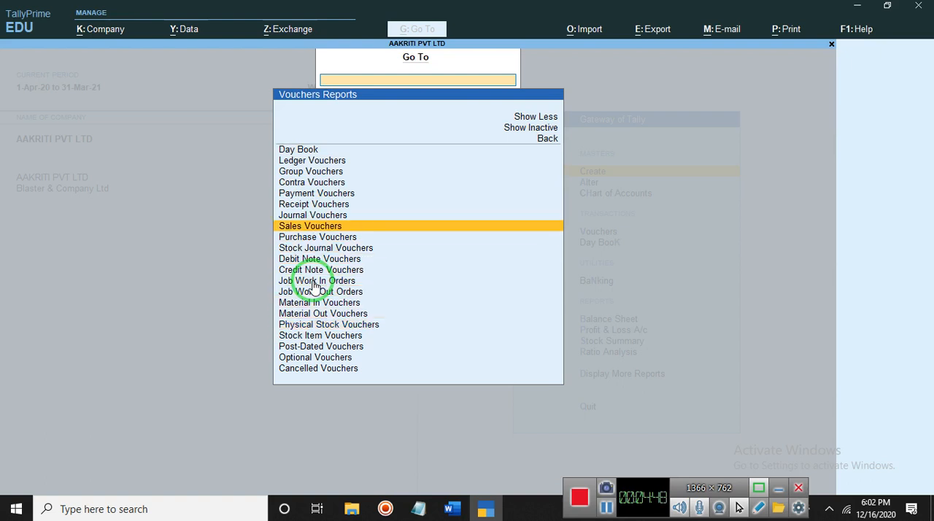
{"action": "left_click", "coordinate": [312, 281]}
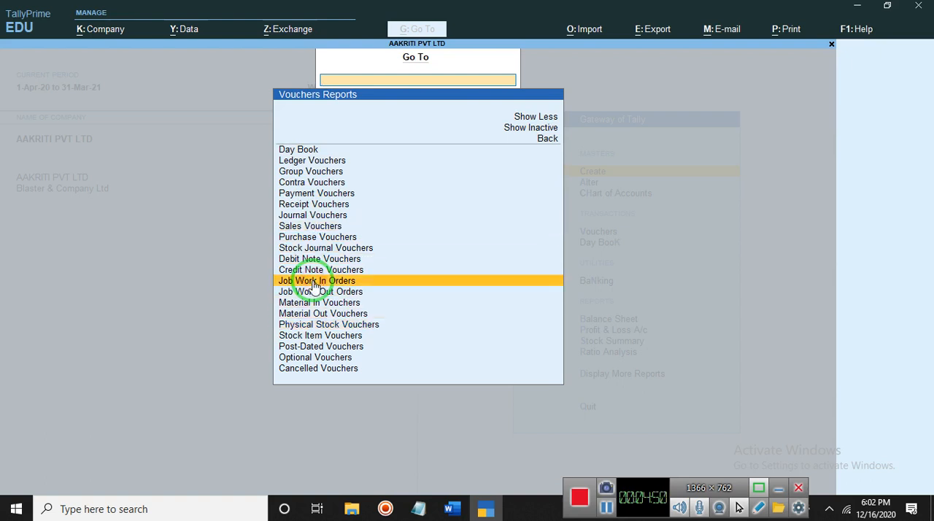
{"action": "left_click", "coordinate": [312, 282]}
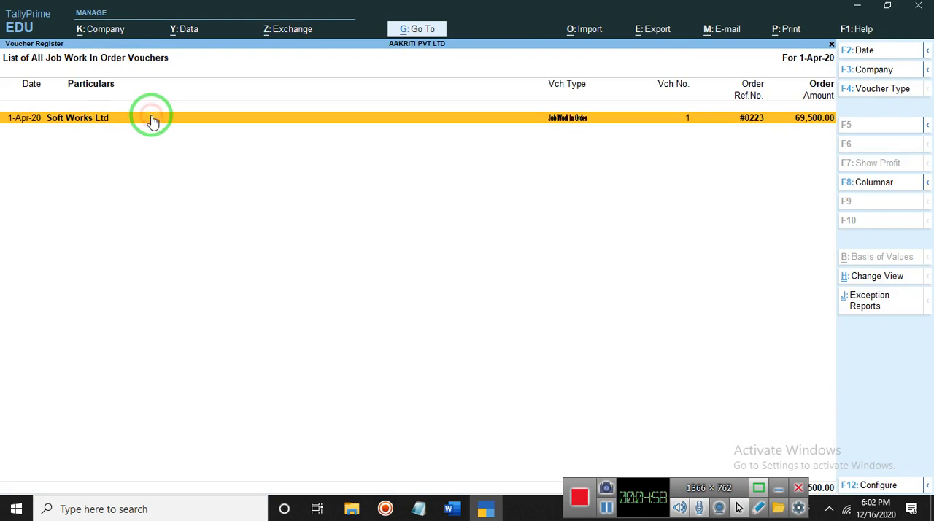
View the Soft Works Ltd job work in order voucher, and close it to return to the Gateway of Tally
{"action": "left_click", "coordinate": [542, 121]}
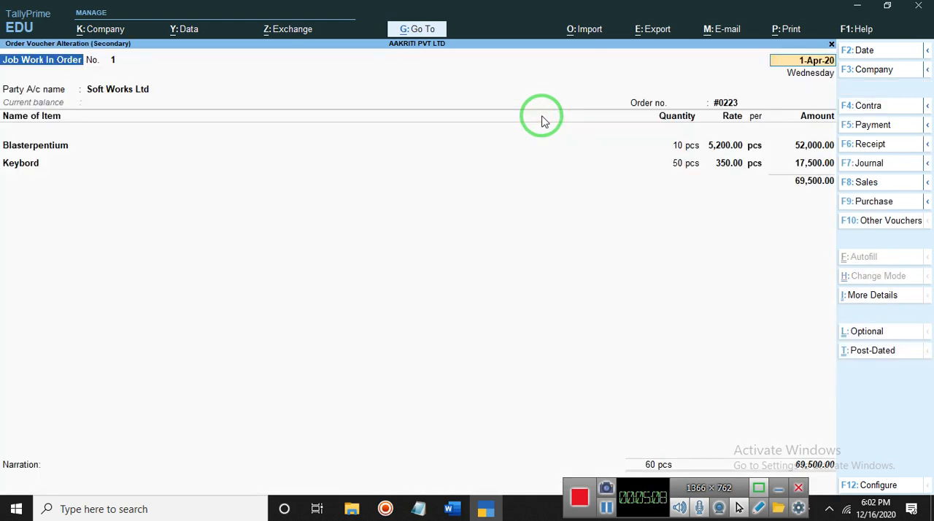
{"action": "key", "text": "Escape"}
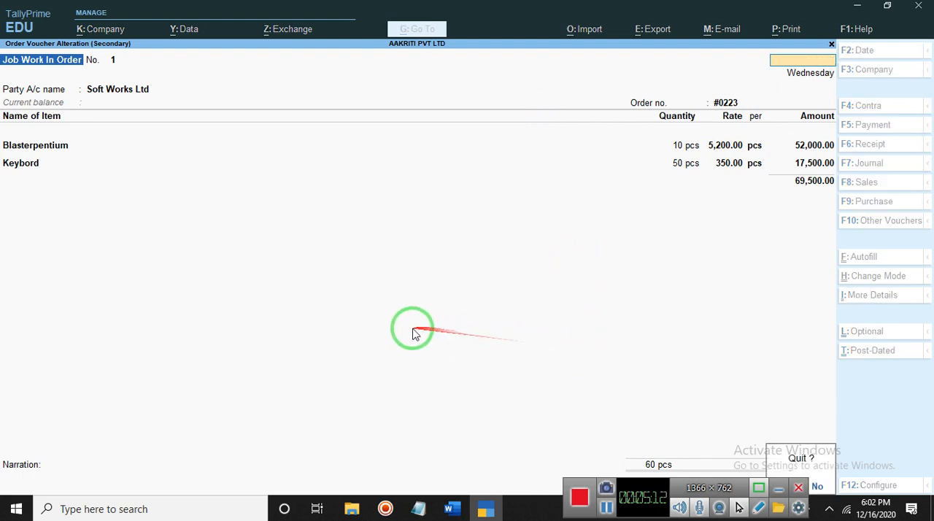
{"action": "key", "text": "y"}
{"action": "key", "text": "Escape"}
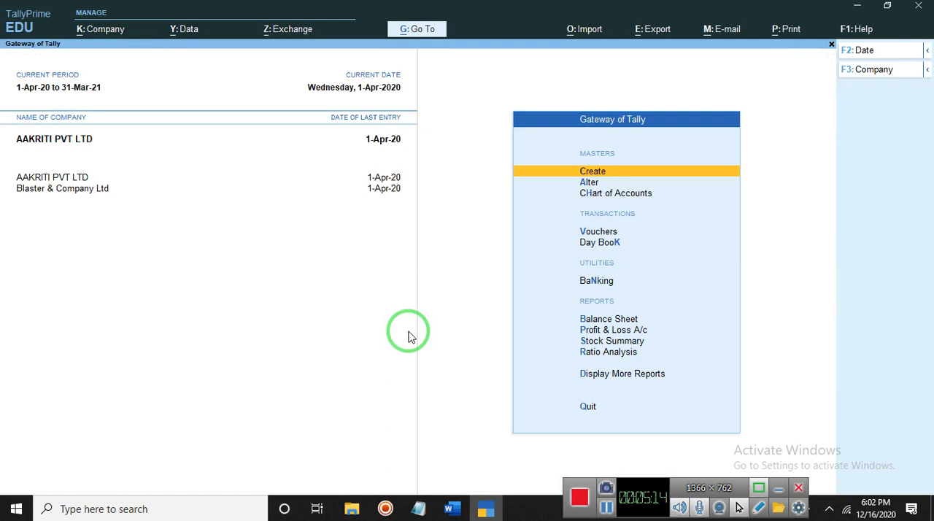
{"action": "key", "text": "Escape"}
{"action": "key", "text": "n"}
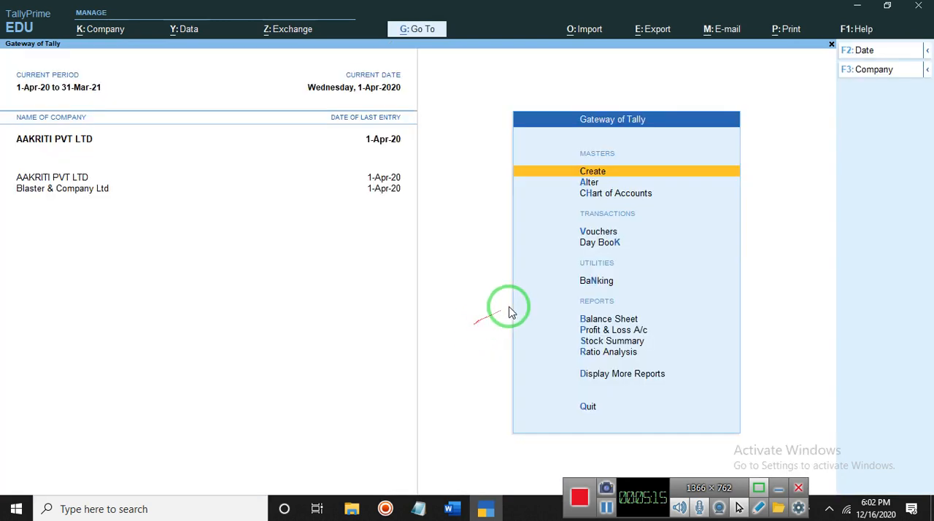
Start a new voucher with Job Work In Order as its voucher type
{"action": "left_click", "coordinate": [614, 237]}
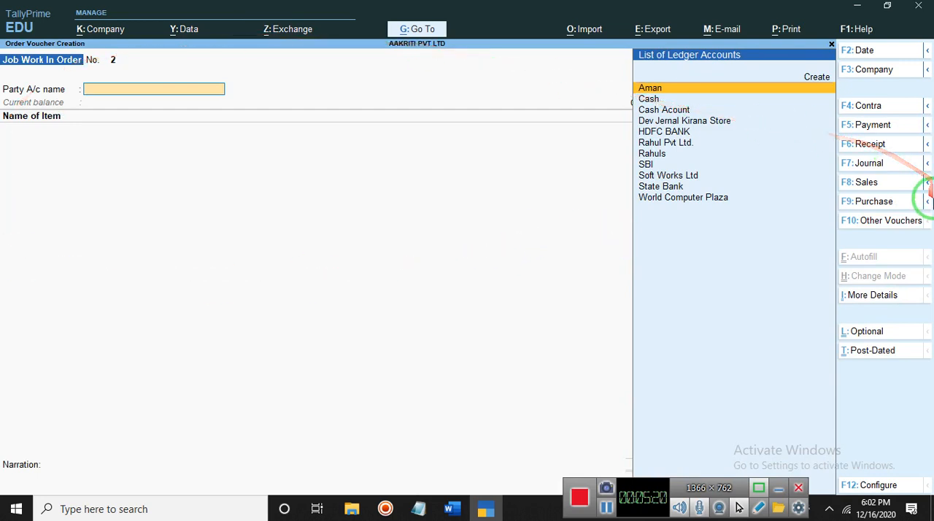
{"action": "left_click", "coordinate": [881, 226]}
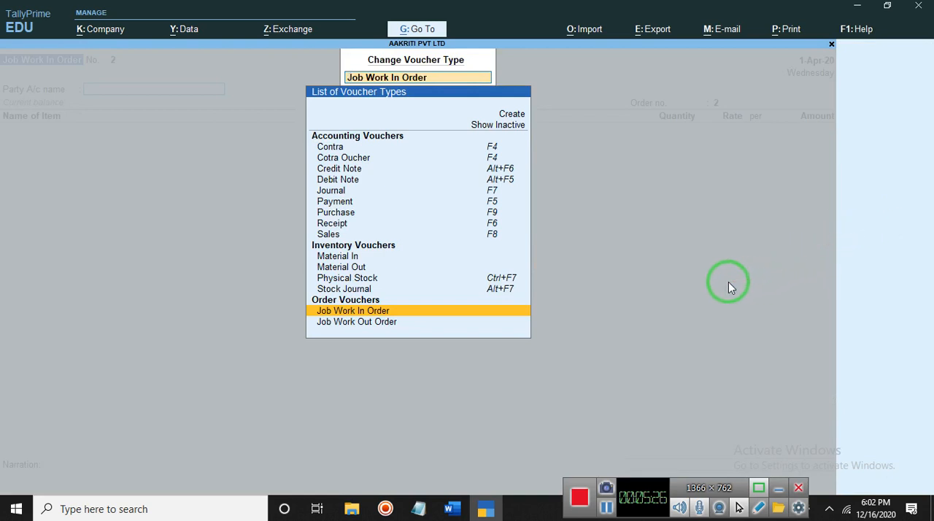
{"action": "left_click", "coordinate": [360, 312]}
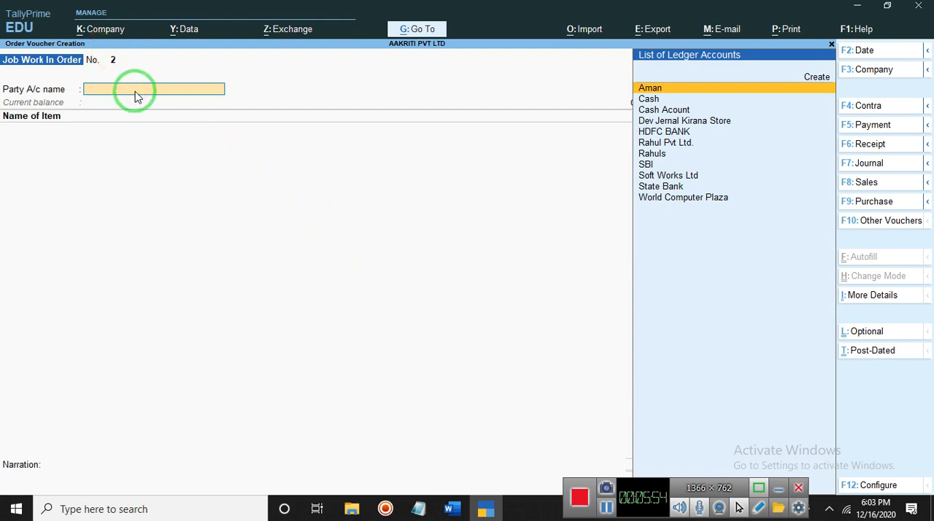
{"action": "type", "text": "D"}
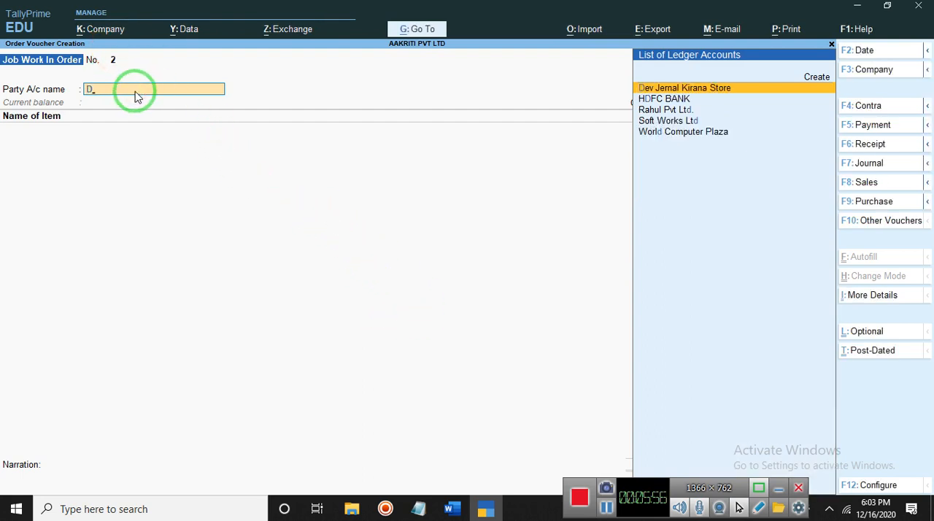
{"action": "type", "text": "ii"}
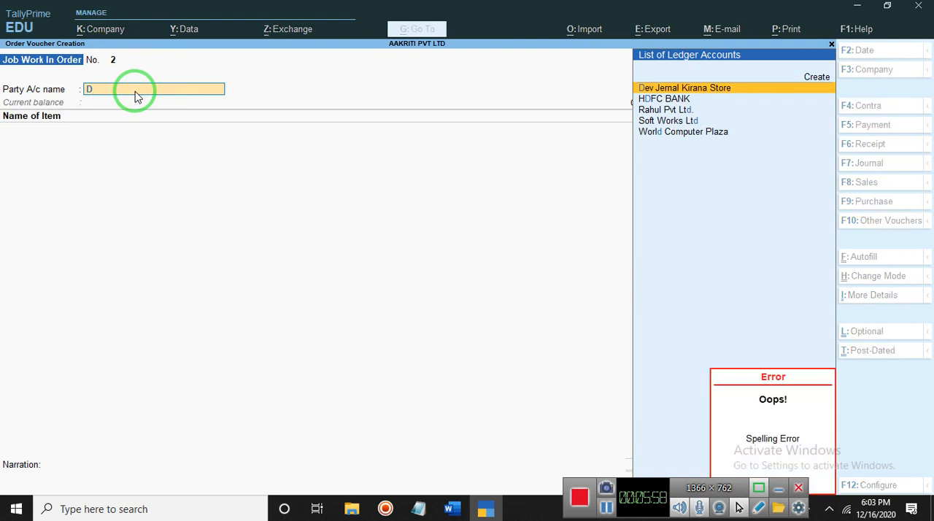
{"action": "left_click", "coordinate": [679, 140]}
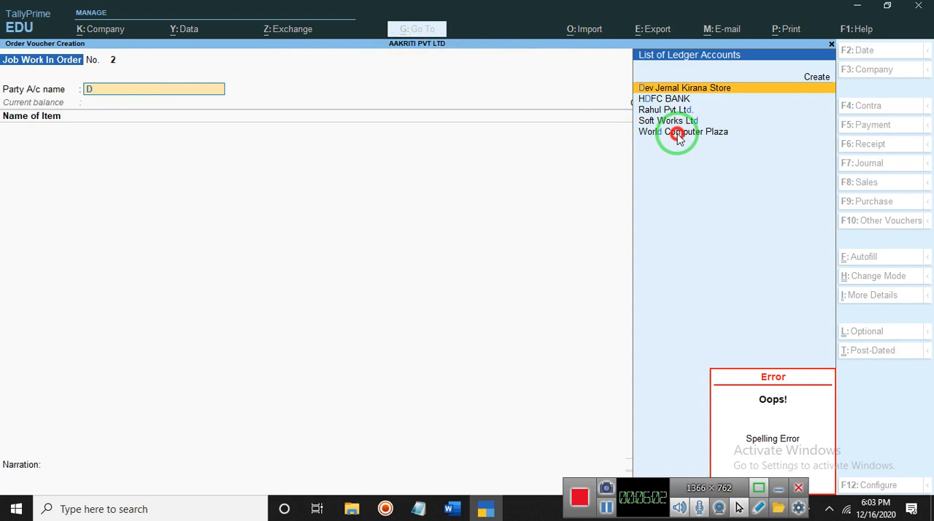
{"action": "key", "text": "Down"}
{"action": "key", "text": "Down"}
{"action": "key", "text": "Down"}
{"action": "key", "text": "Down"}
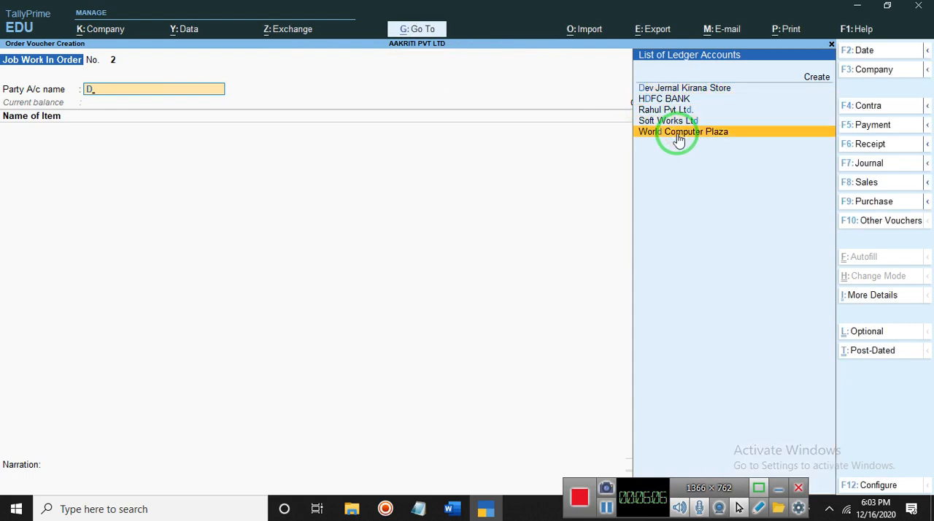
{"action": "key", "text": "Return"}
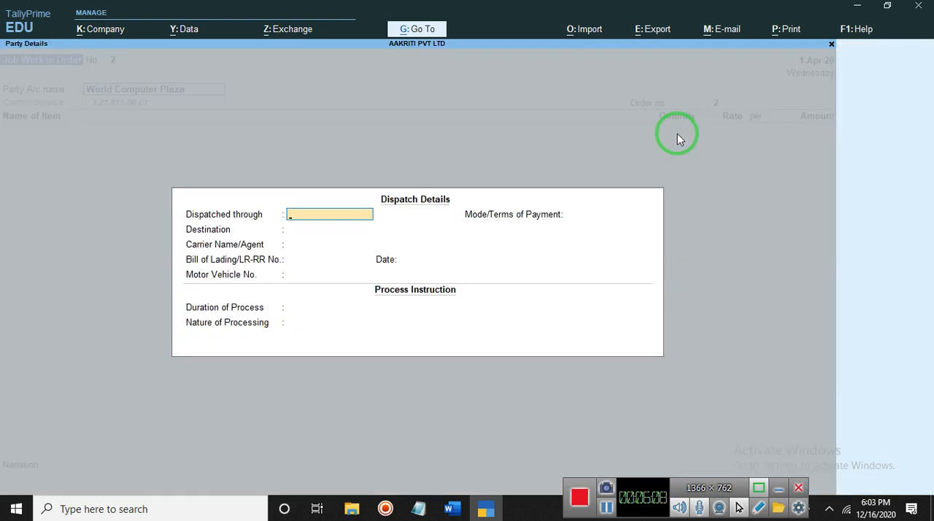
{"action": "key", "text": "Return"}
{"action": "key", "text": "Return"}
{"action": "key", "text": "Return"}
{"action": "key", "text": "Return"}
{"action": "key", "text": "Return"}
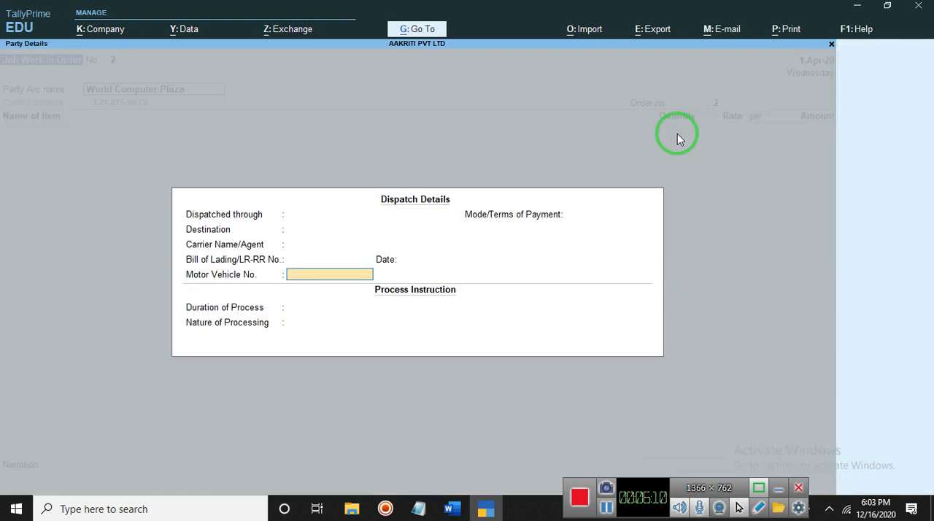
{"action": "key", "text": "Return"}
{"action": "key", "text": "Return"}
{"action": "key", "text": "Return"}
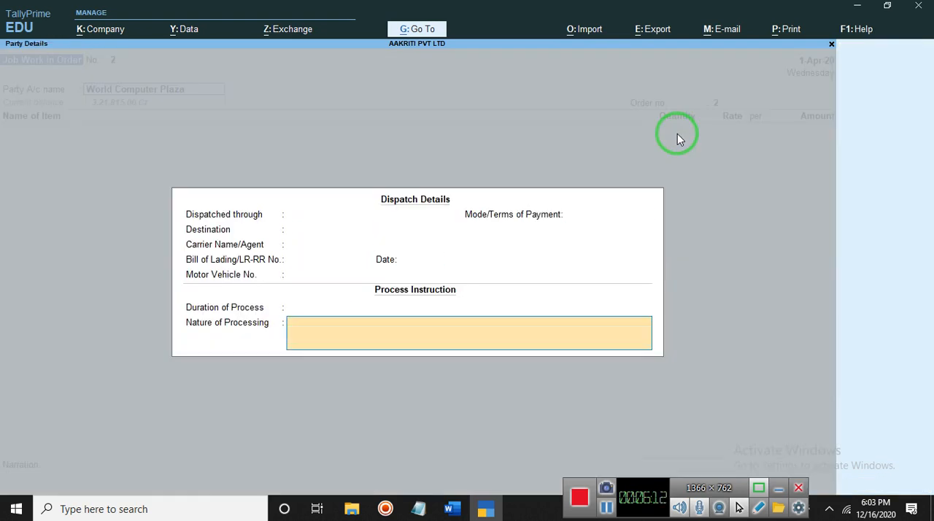
{"action": "key", "text": "Return"}
{"action": "key", "text": "Return"}
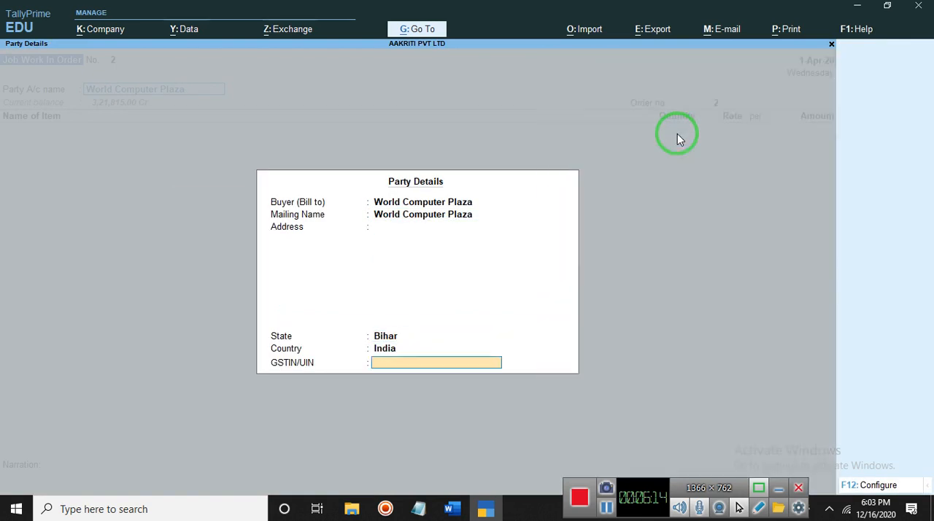
{"action": "key", "text": "Return"}
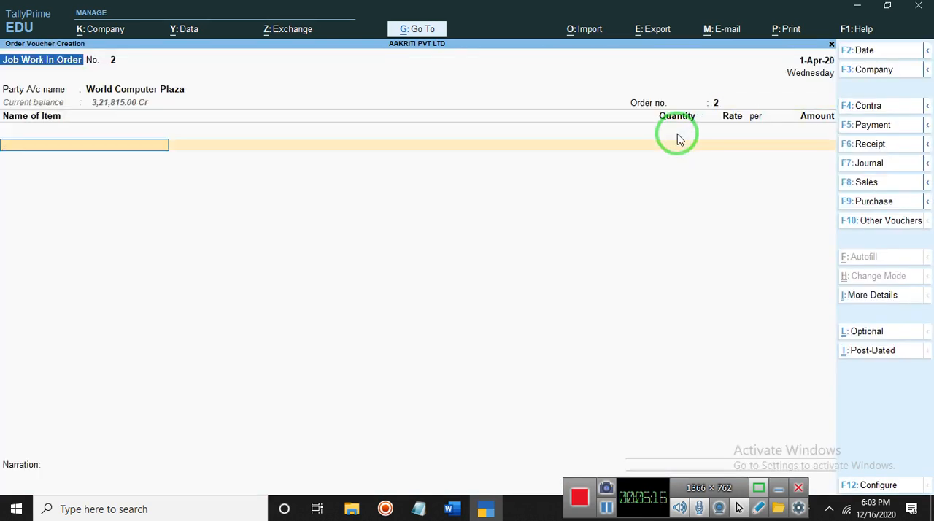
{"action": "key", "text": "Escape"}
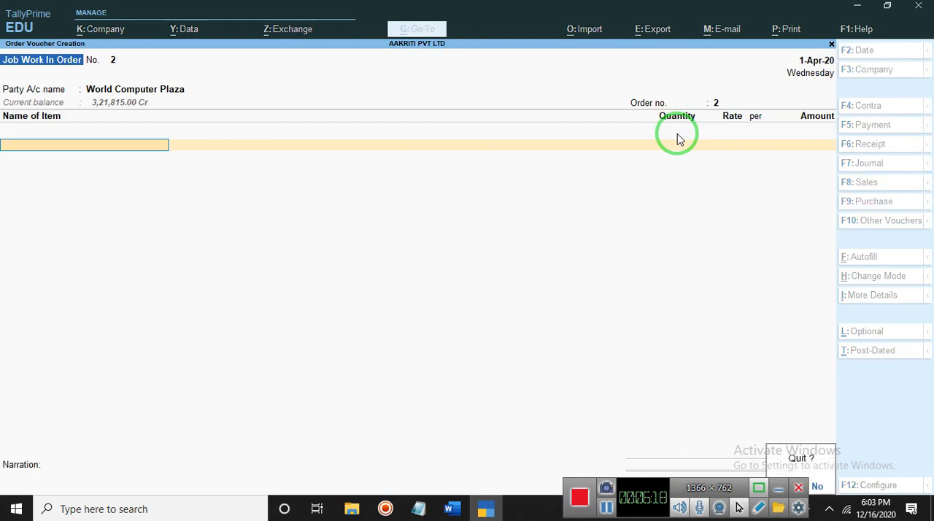
{"action": "key", "text": "y"}
{"action": "key", "text": "Return"}
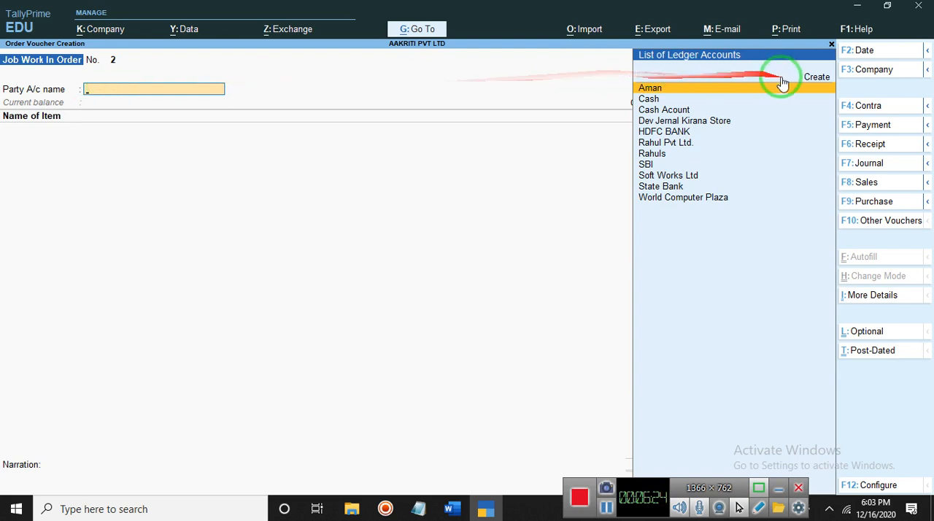
Start a new ledger for the order's party account, named Divya Soft Work Ltd, with no alias
{"action": "left_click", "coordinate": [818, 79]}
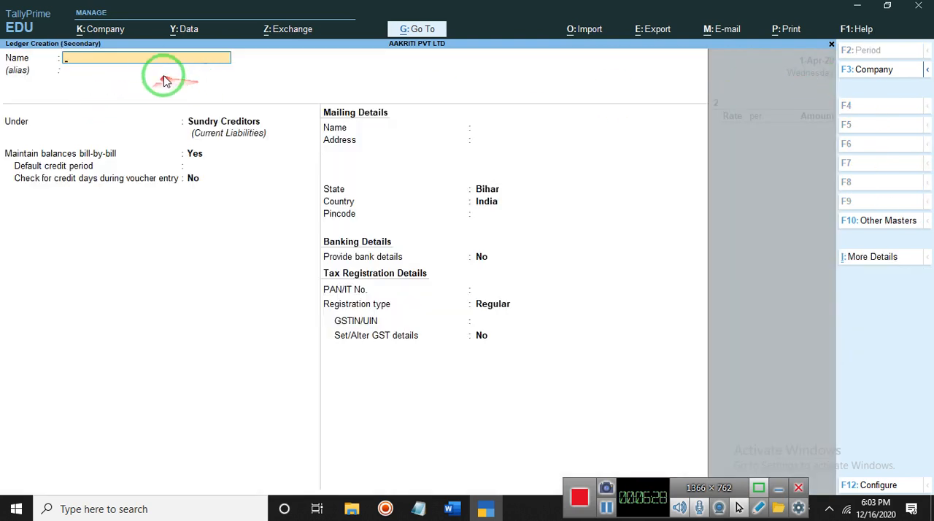
{"action": "type", "text": "D"}
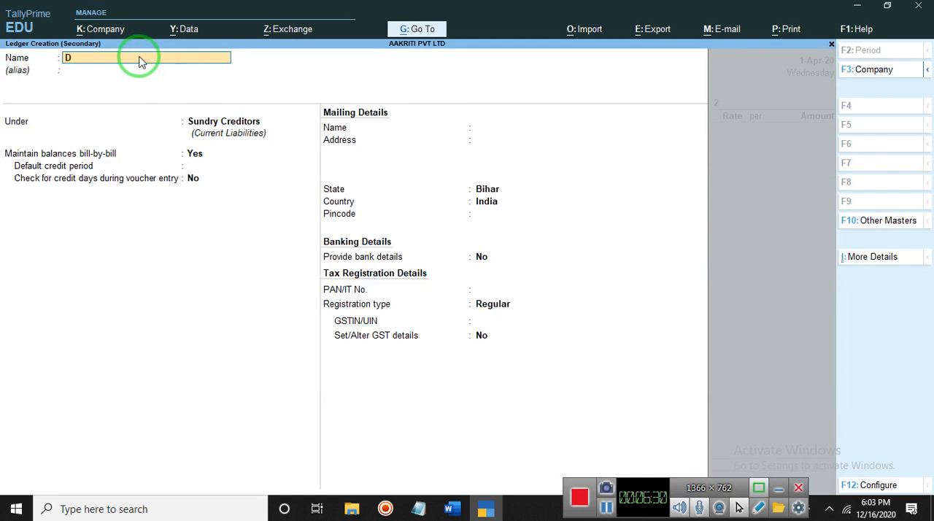
{"action": "type", "text": "ivya Soft Work Ltd"}
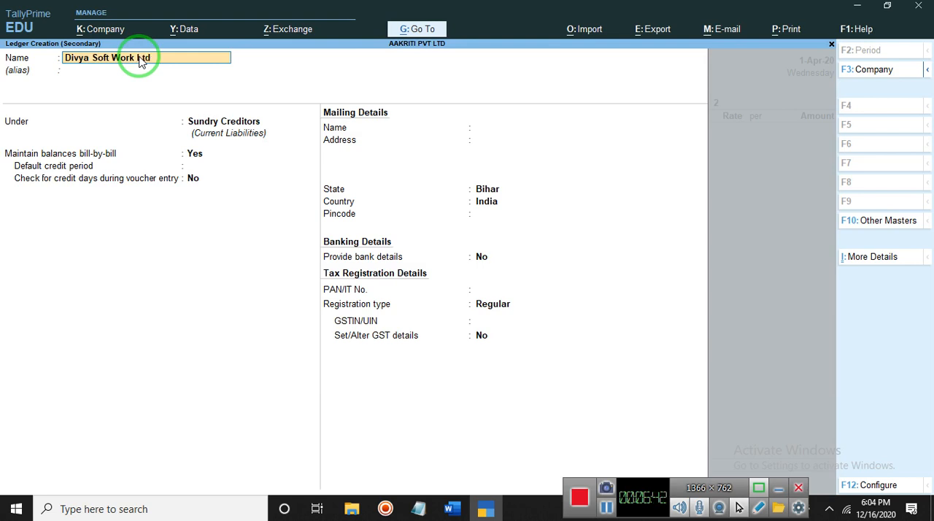
{"action": "key", "text": "Return"}
Keep the ledger under Sundry Creditors with bill-by-bill balances set to Yes, no default credit period, and the credit days check set to No
{"action": "key", "text": "Return"}
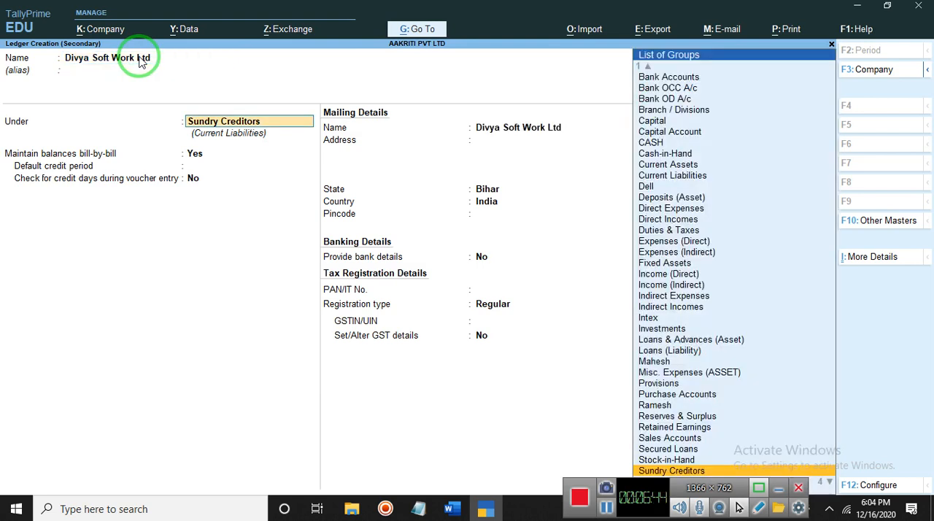
{"action": "key", "text": "Return"}
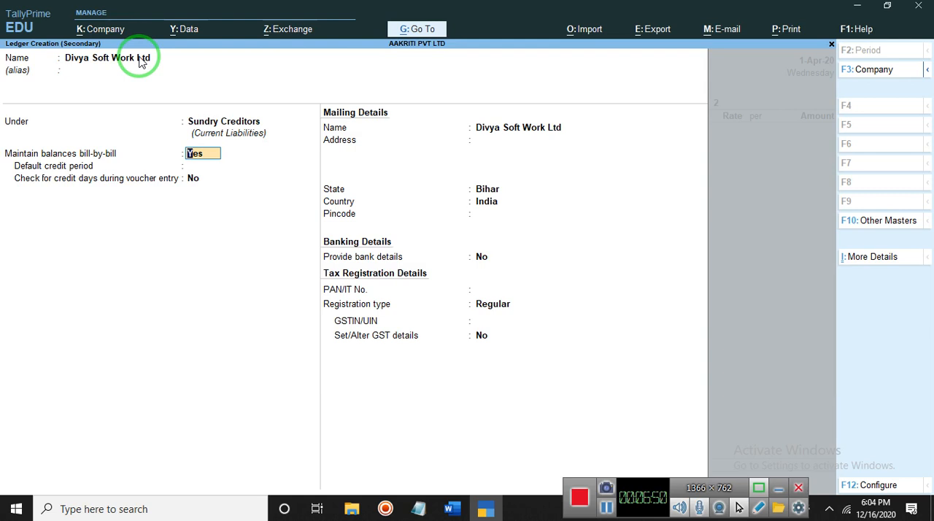
{"action": "key", "text": "Return"}
{"action": "key", "text": "BackSpace"}
{"action": "key", "text": "Return"}
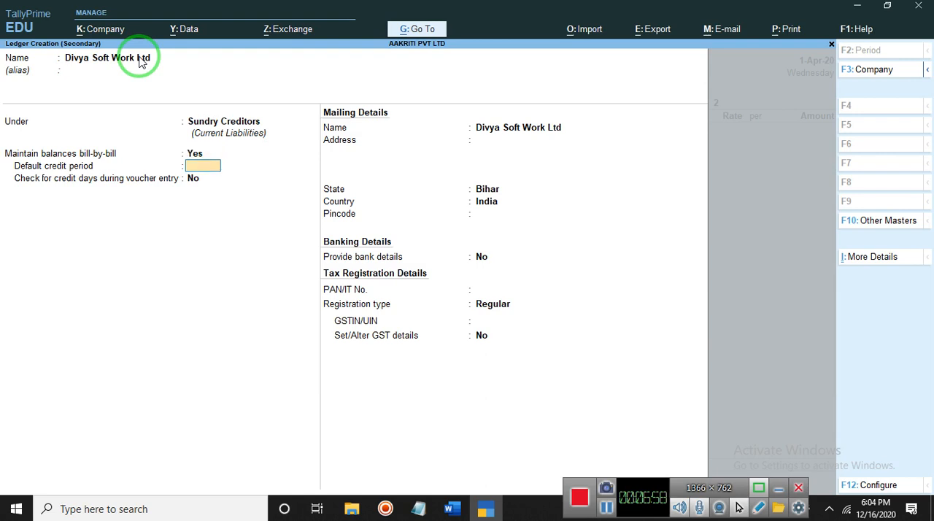
{"action": "key", "text": "Return"}
Keep the mailing details with state Bihar, country India and no bank details, and save the Divya Soft Work Ltd ledger
{"action": "key", "text": "Return"}
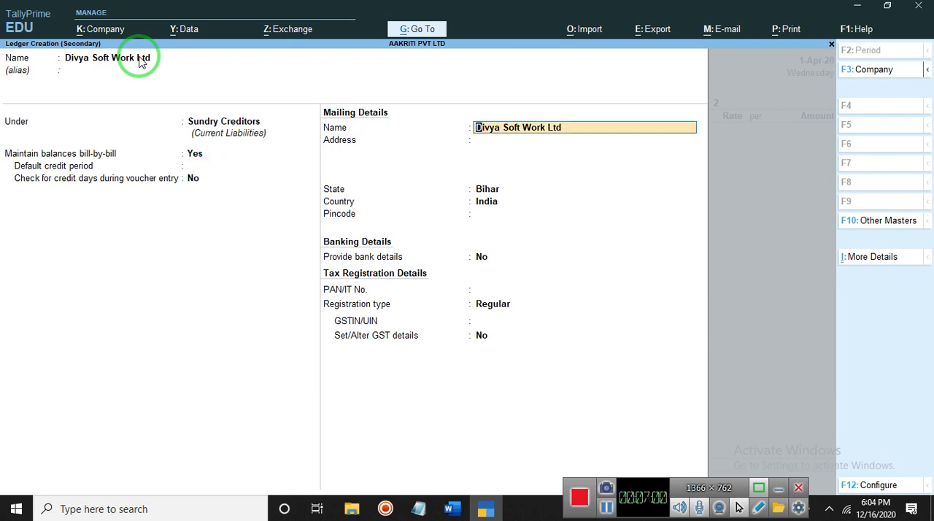
{"action": "key", "text": "Return"}
{"action": "key", "text": "Return"}
{"action": "key", "text": "Return"}
{"action": "key", "text": "Return"}
{"action": "key", "text": "Return"}
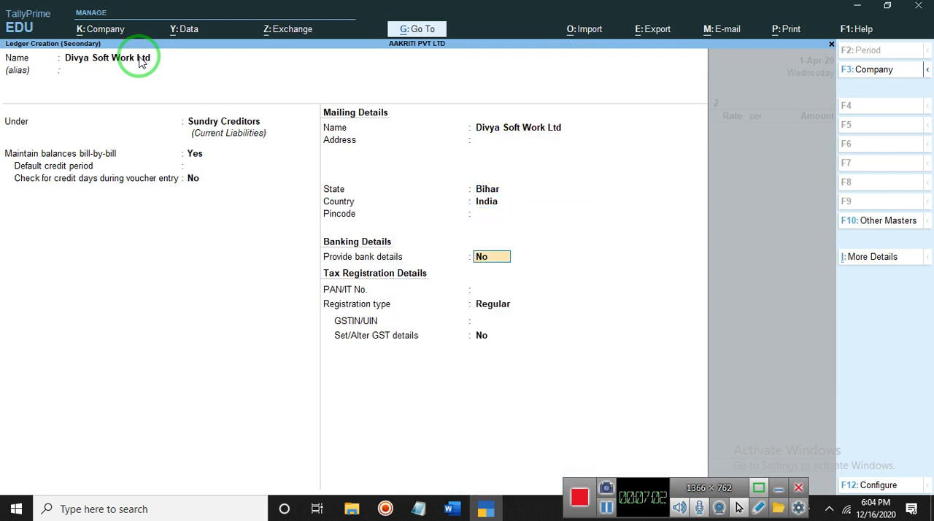
{"action": "key", "text": "ctrl"}
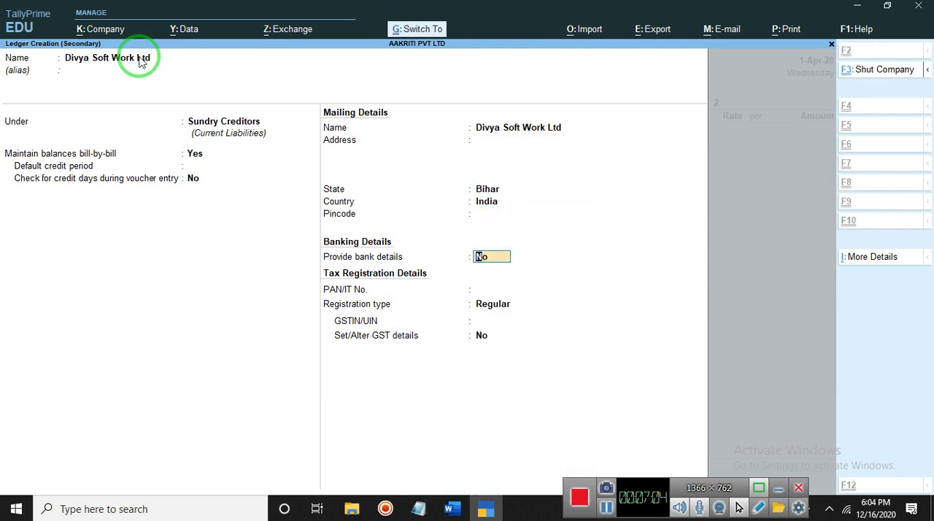
{"action": "key", "text": "ctrl+a"}
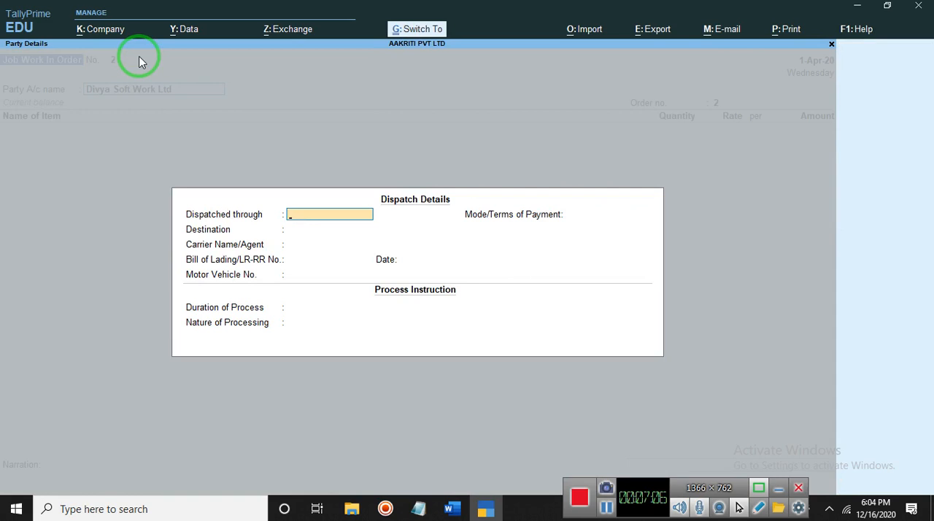
Leave the dispatch details blank, accept Divya Soft Work Ltd as the buyer, and enter the voucher's order number
{"action": "key", "text": "Escape"}
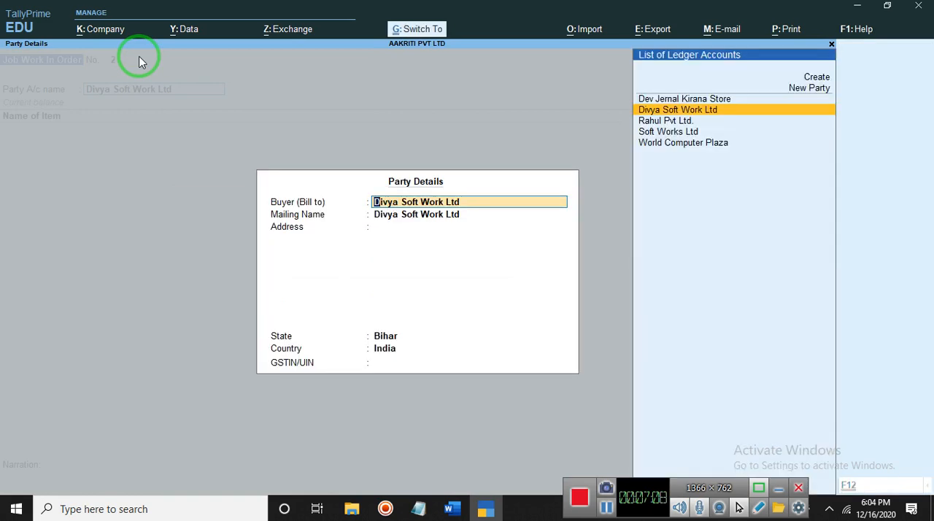
{"action": "key", "text": "ctrl+a"}
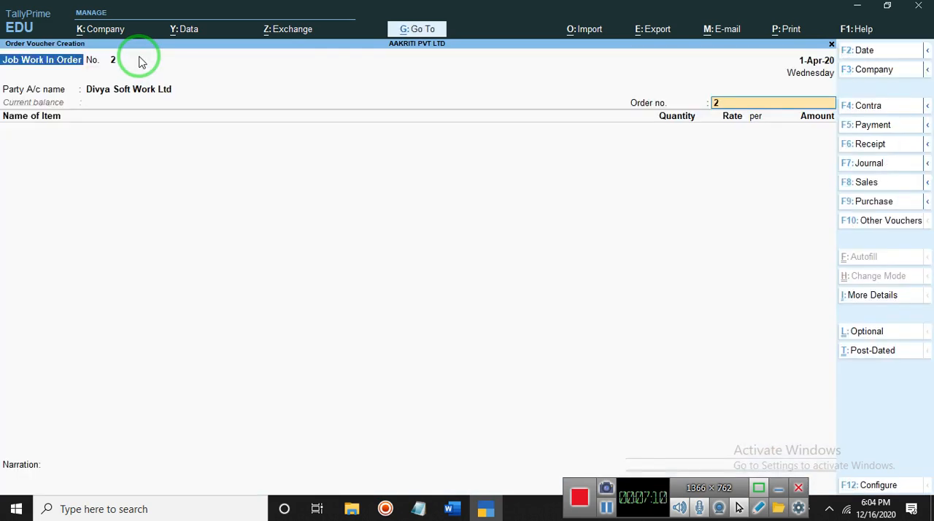
{"action": "left_click", "coordinate": [732, 103]}
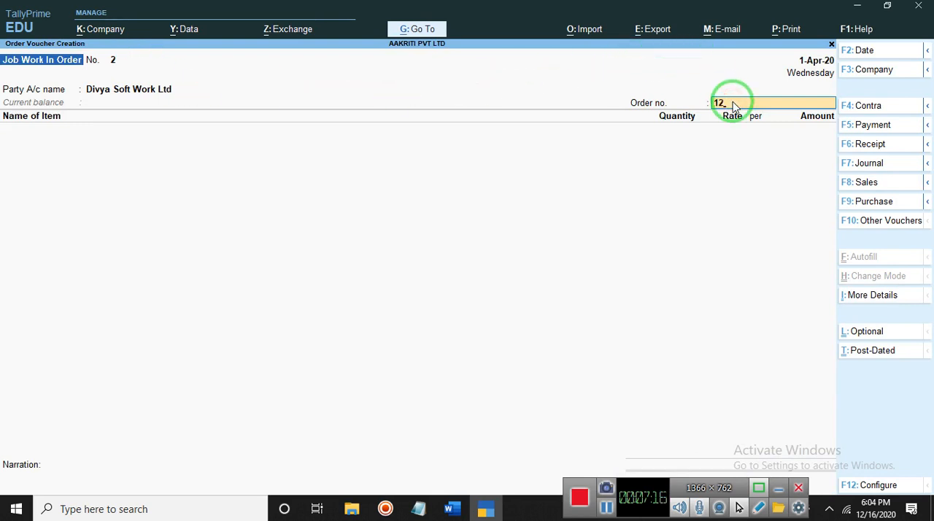
{"action": "key", "text": "Return"}
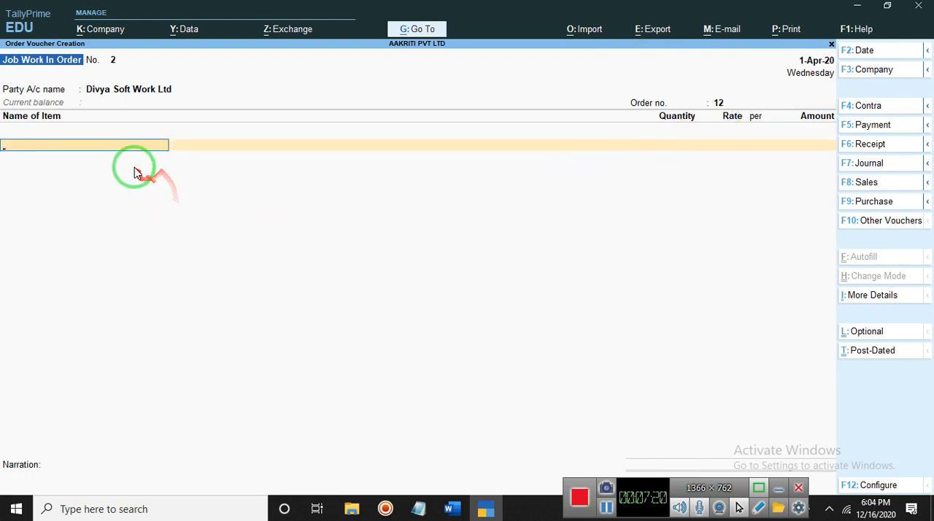
{"action": "left_click", "coordinate": [75, 147]}
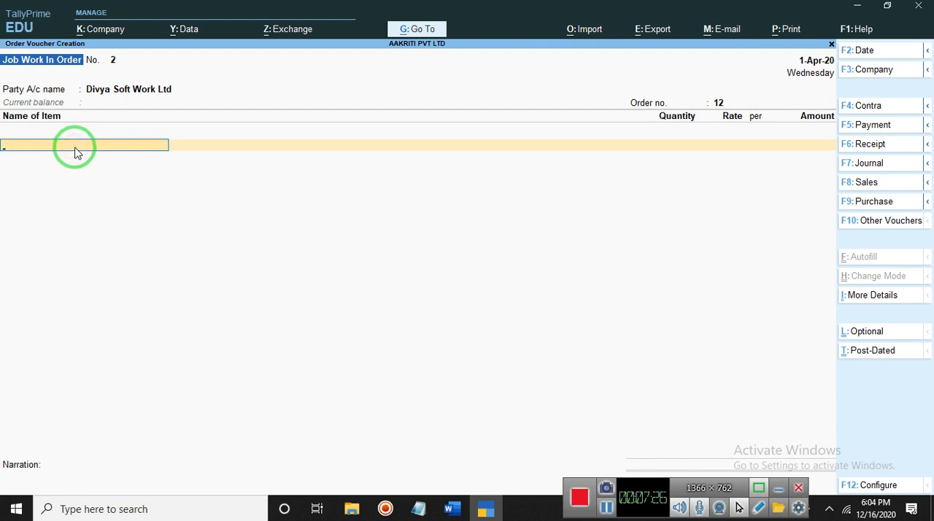
{"action": "type", "text": "B"}
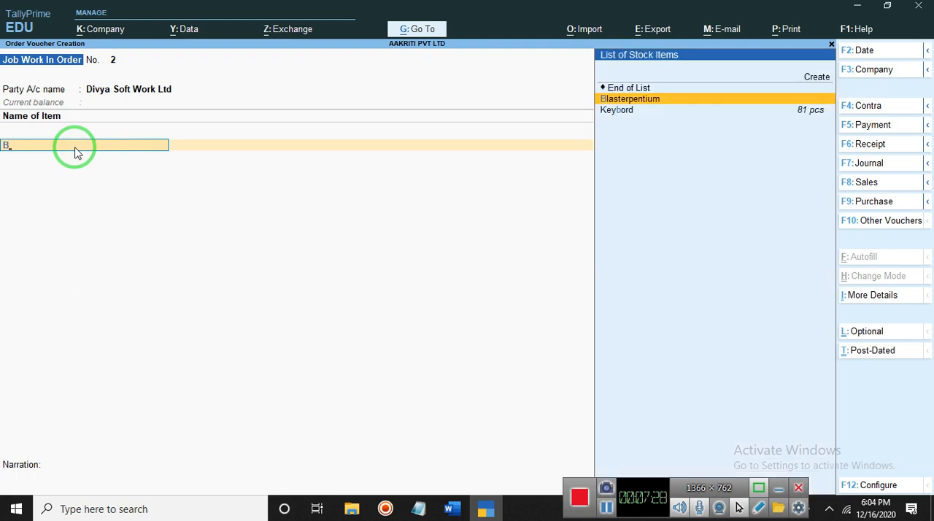
{"action": "left_click", "coordinate": [814, 78]}
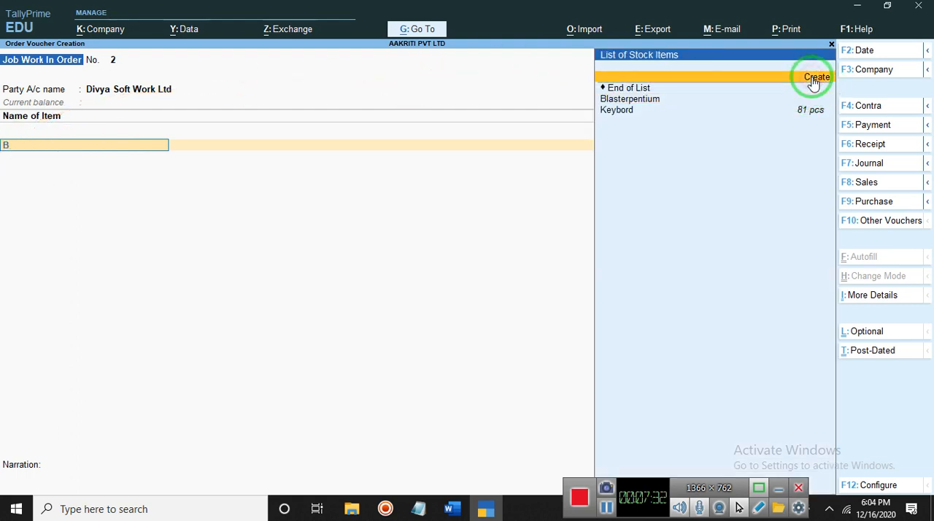
Check the item, quantity and rate list in the Word document, and return to a blank item name in TallyPrime
{"action": "left_click", "coordinate": [453, 508]}
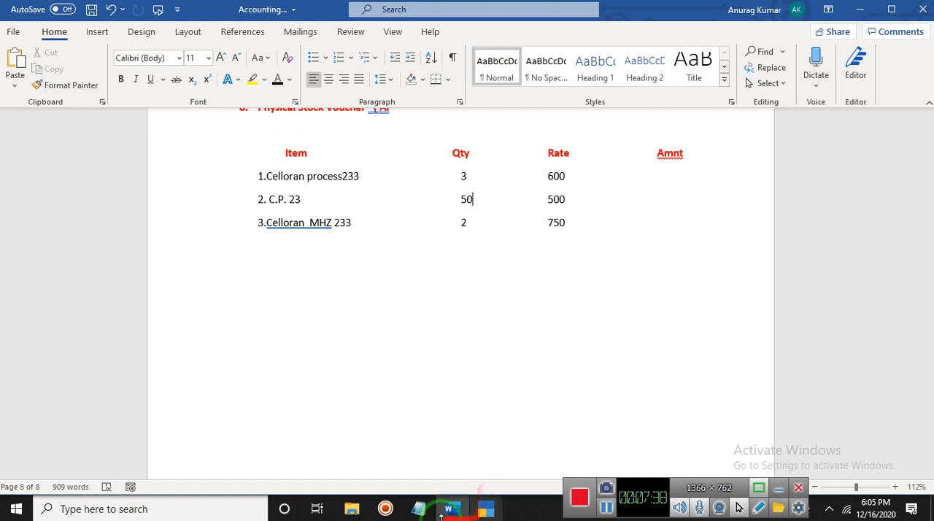
{"action": "mouse_move", "coordinate": [452, 511]}
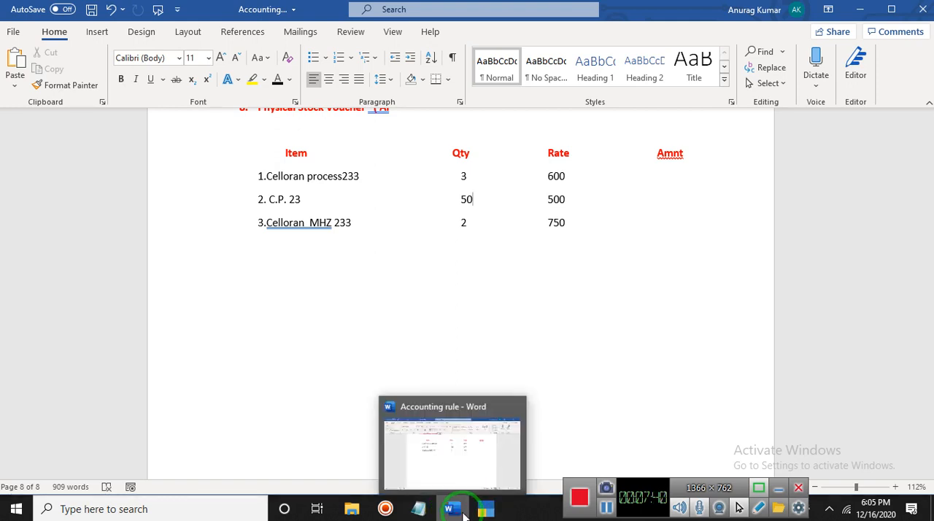
{"action": "left_click", "coordinate": [485, 508]}
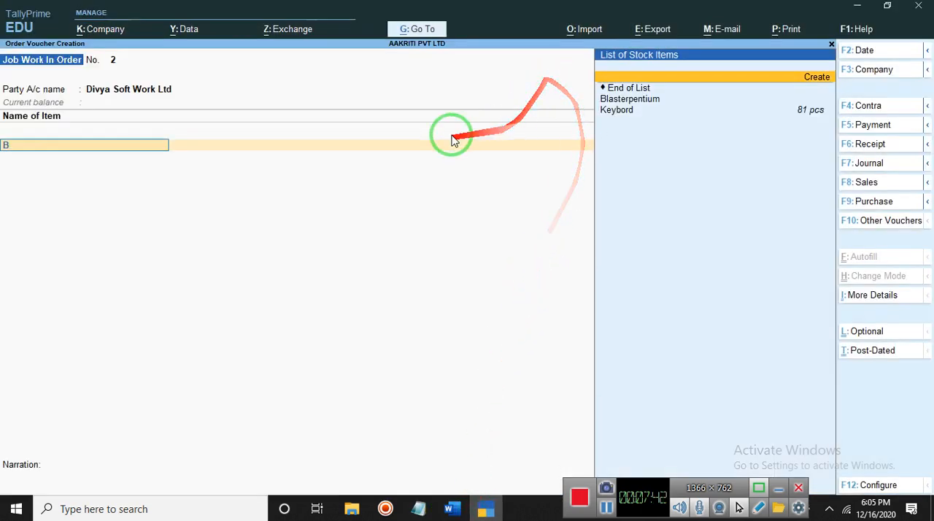
{"action": "key", "text": "BackSpace"}
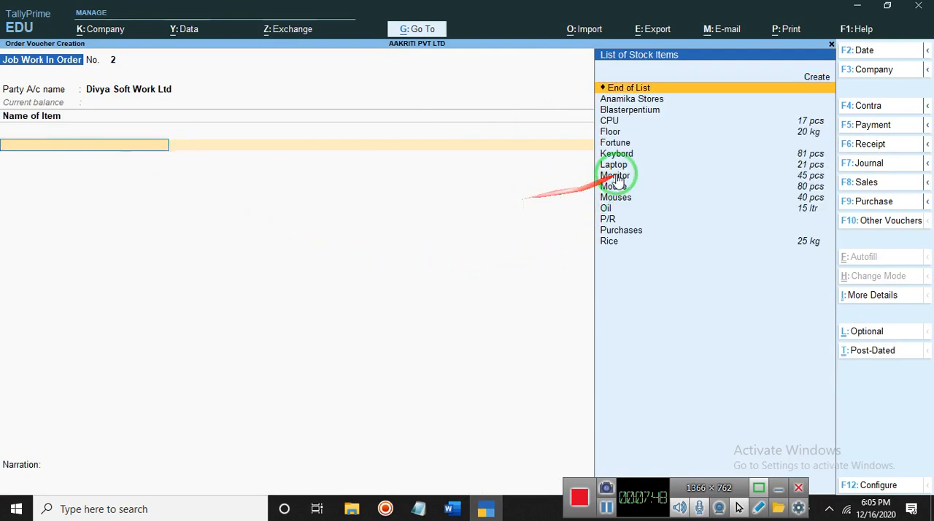
{"action": "left_click", "coordinate": [817, 78]}
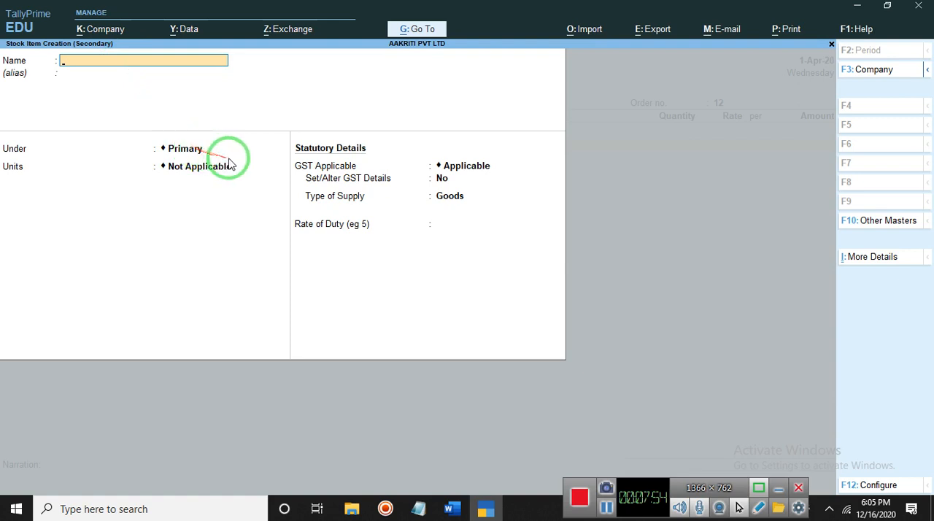
{"action": "key", "text": "Escape"}
{"action": "key", "text": "y"}
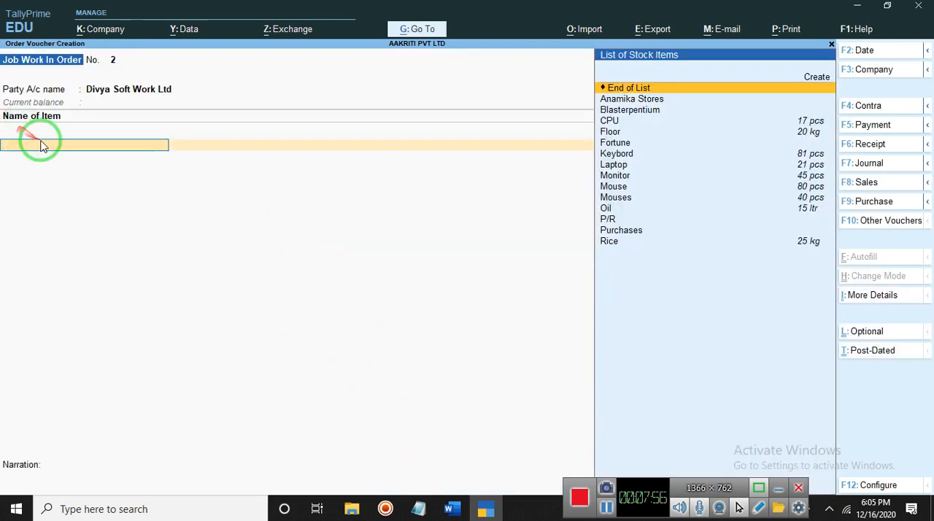
Start a new stock item from the voucher's item line, named Celleron Processer, with no alias
{"action": "left_click", "coordinate": [808, 76]}
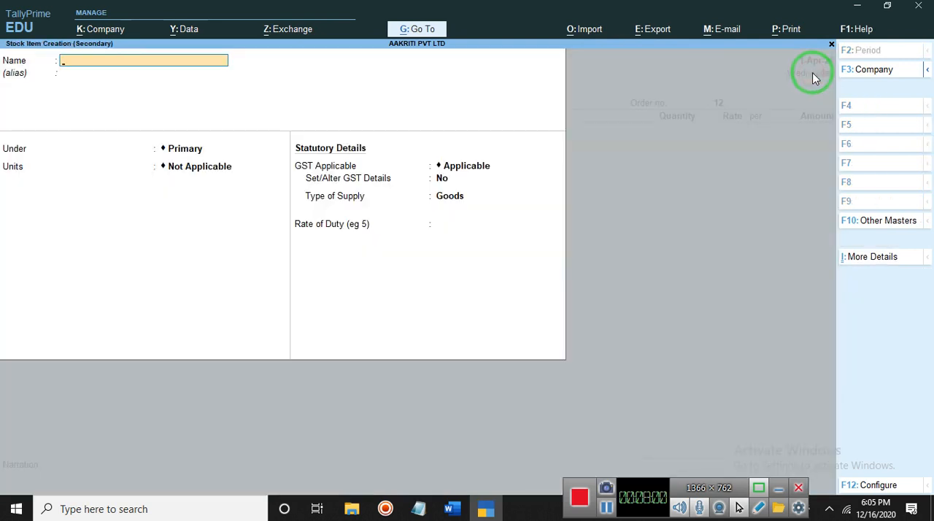
{"action": "type", "text": "C"}
{"action": "type", "text": "elleron Processe"}
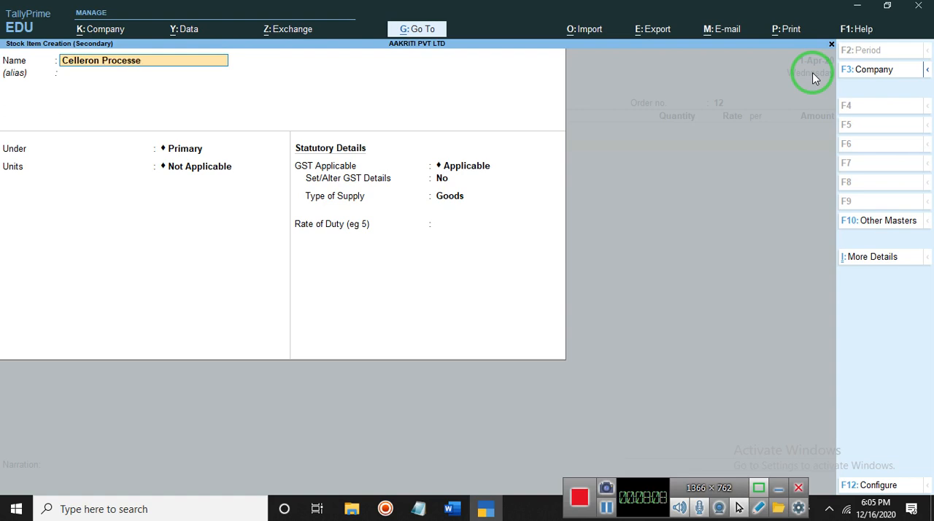
{"action": "key", "text": "Return"}
{"action": "key", "text": "Return"}
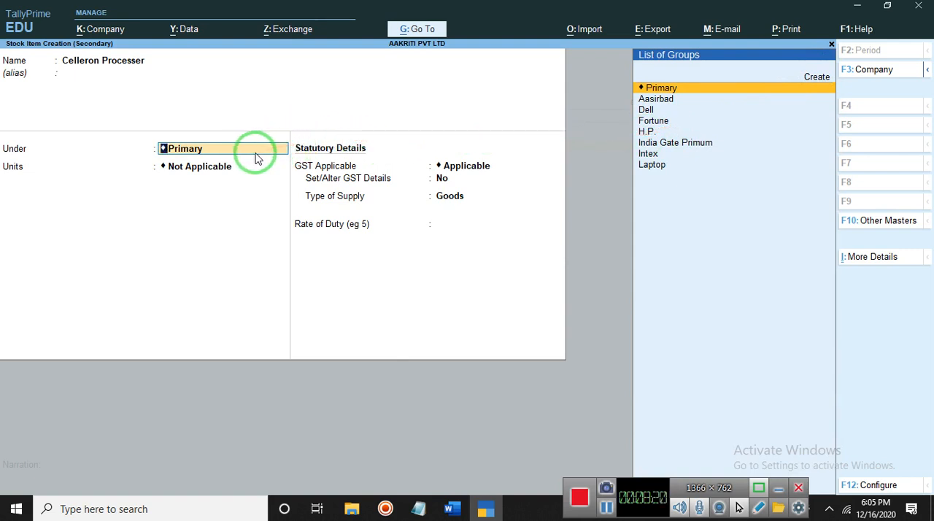
{"action": "left_click", "coordinate": [817, 78]}
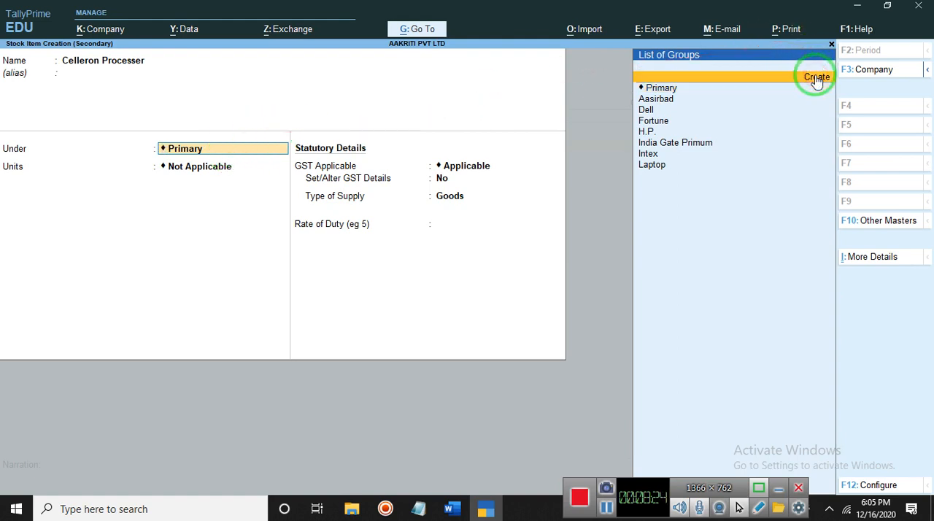
{"action": "type", "text": "Ra"}
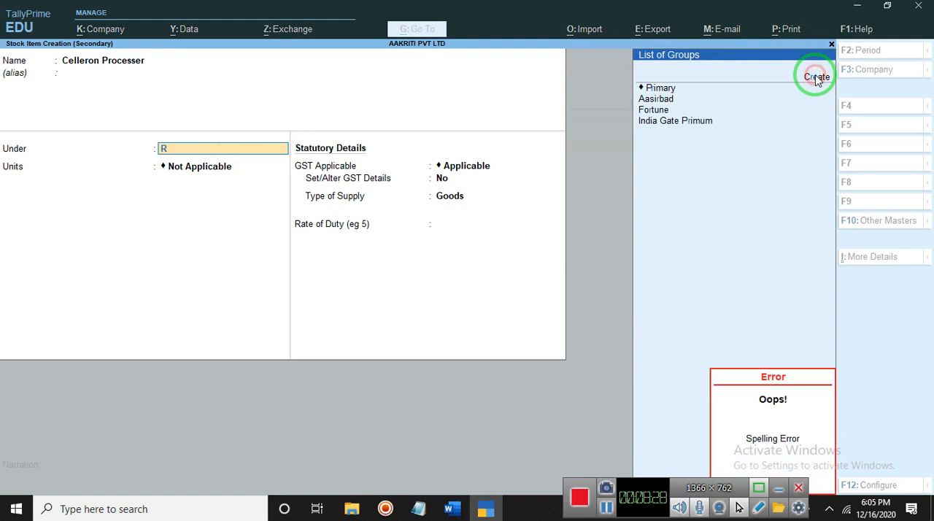
Create the parent stock group Raw Materiyal under Primary, with adding item quantities and altering GST details both set to No
{"action": "left_click", "coordinate": [816, 77]}
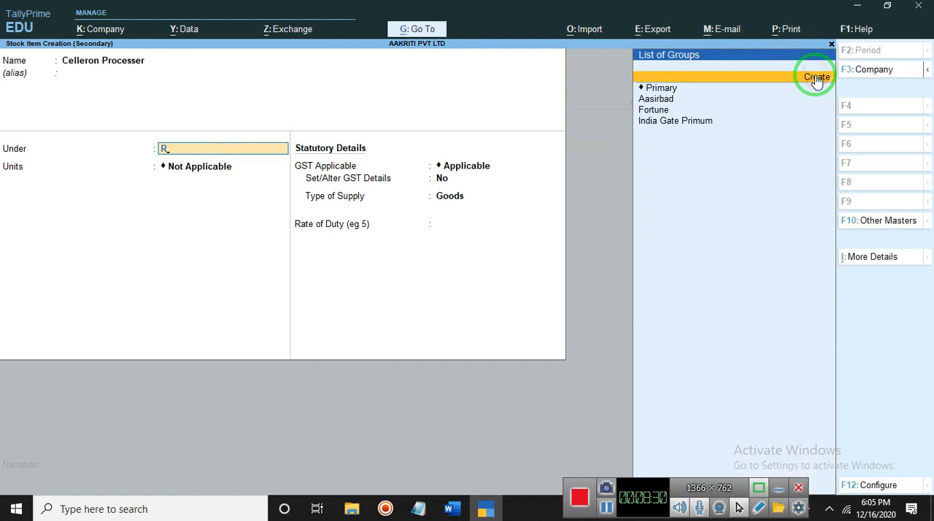
{"action": "left_click", "coordinate": [816, 79]}
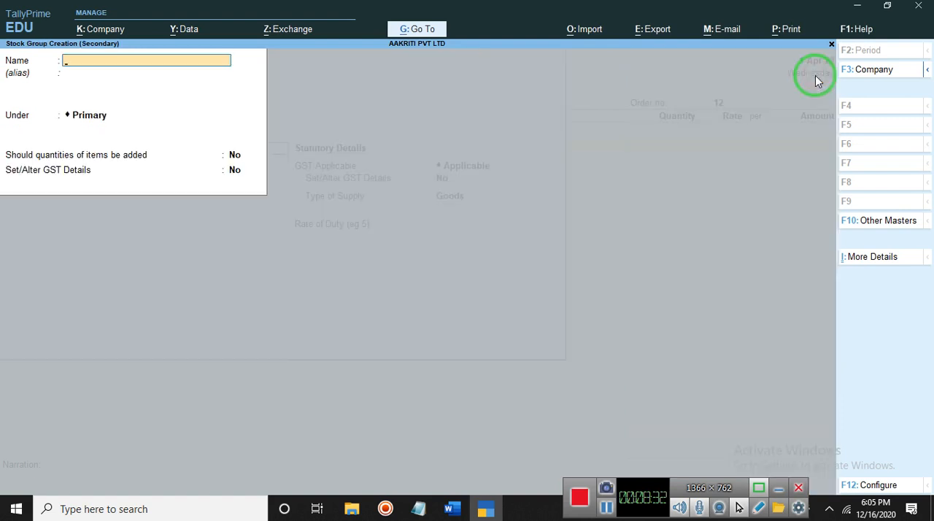
{"action": "type", "text": "Raw Materi"}
{"action": "key", "text": "Return"}
{"action": "key", "text": "Return"}
{"action": "key", "text": "Return"}
{"action": "key", "text": "Return"}
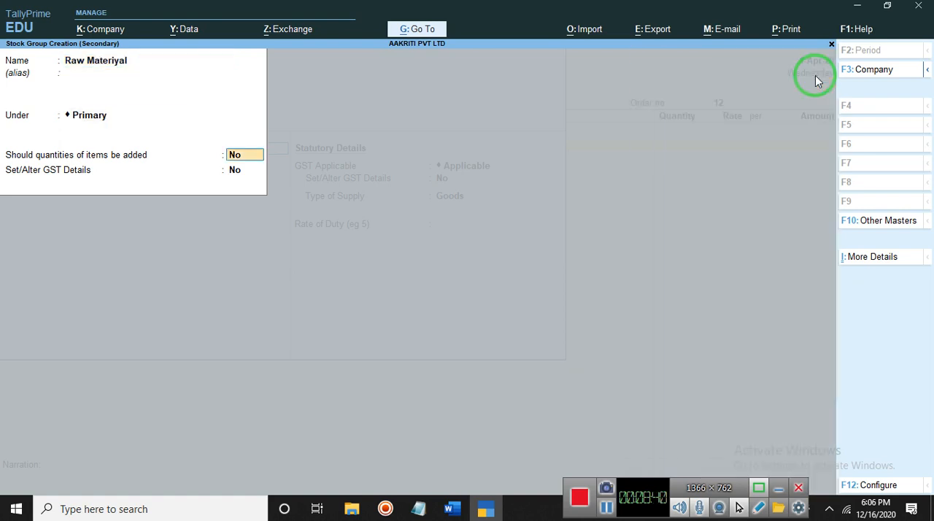
{"action": "key", "text": "Return"}
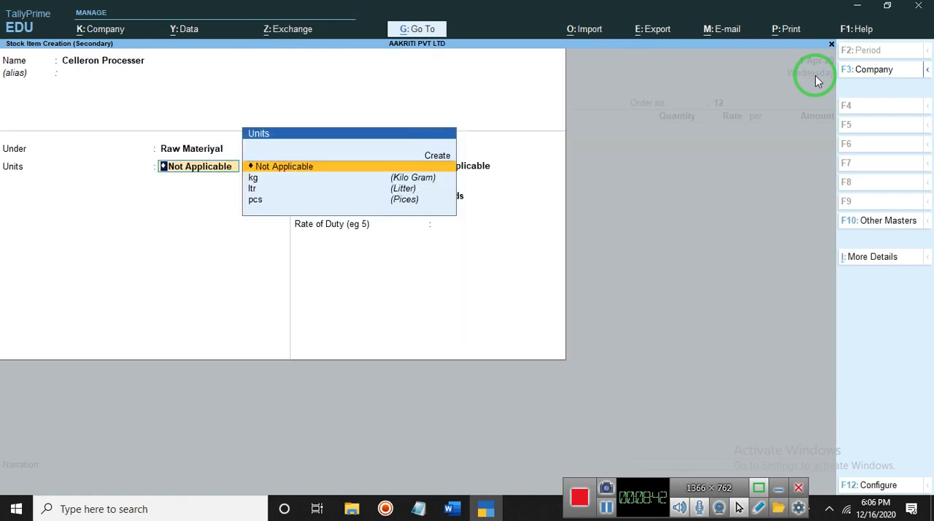
Keep the item's units as Not Applicable, set GST Applicable to Not Applicable, leave the duty rate blank, and save the stock item
{"action": "key", "text": "Return"}
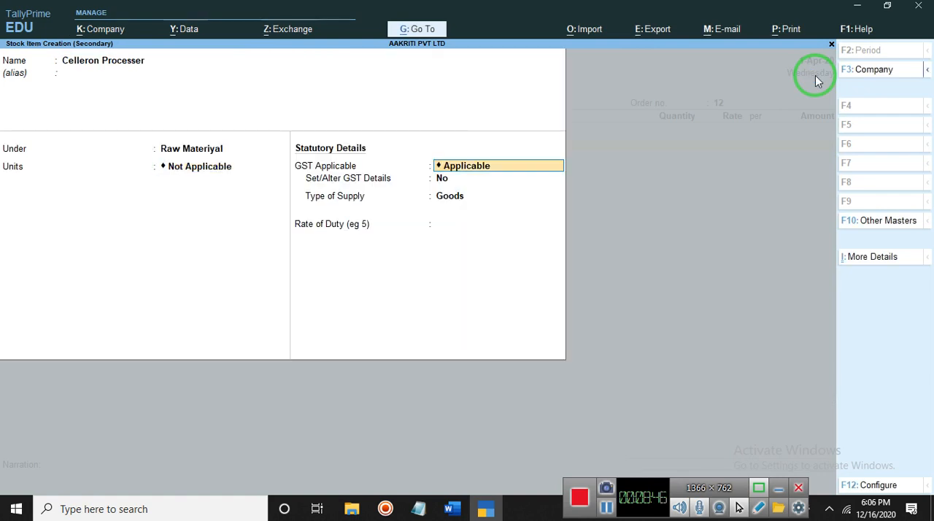
{"action": "key", "text": "Return"}
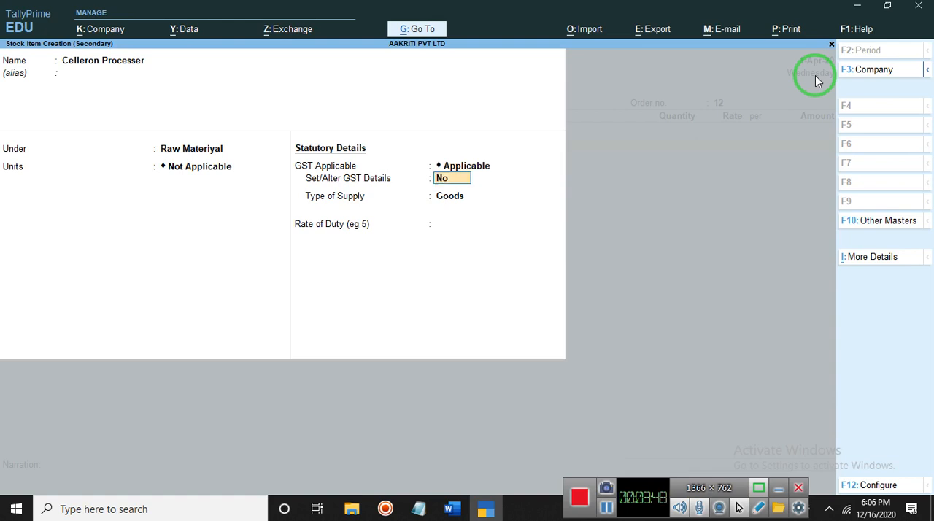
{"action": "key", "text": "BackSpace"}
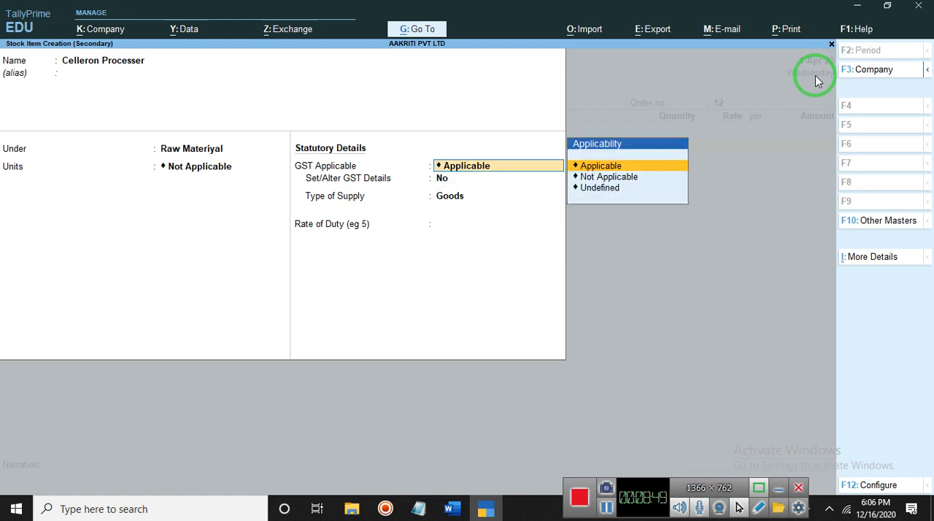
{"action": "left_click", "coordinate": [630, 178]}
{"action": "key", "text": "ctrl"}
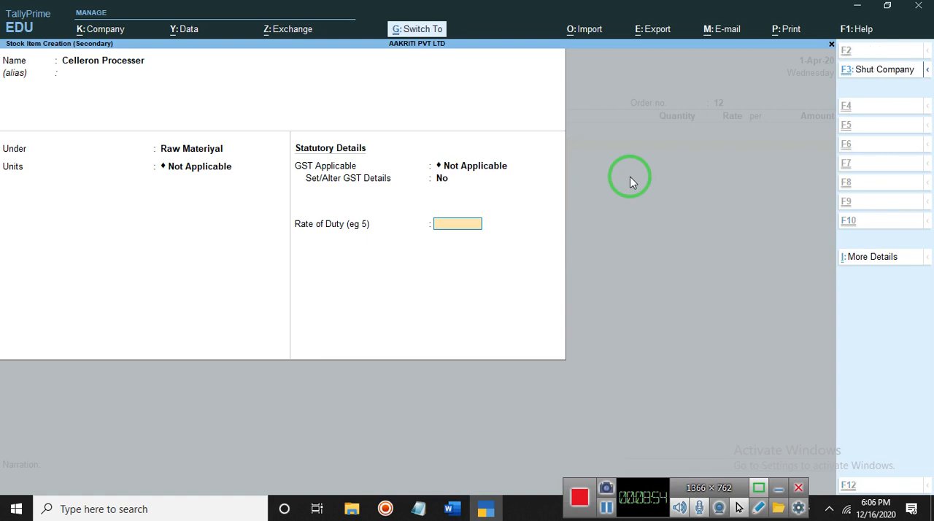
{"action": "key", "text": "ctrl+a"}
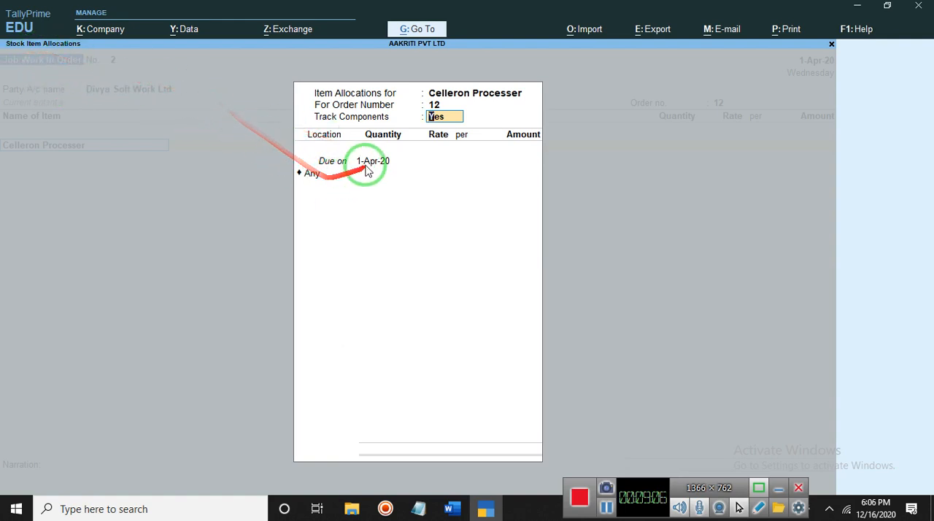
In the Celleron Processer allocations, set Track Components to No and keep the due date 1-Apr-20
{"action": "left_click", "coordinate": [326, 144]}
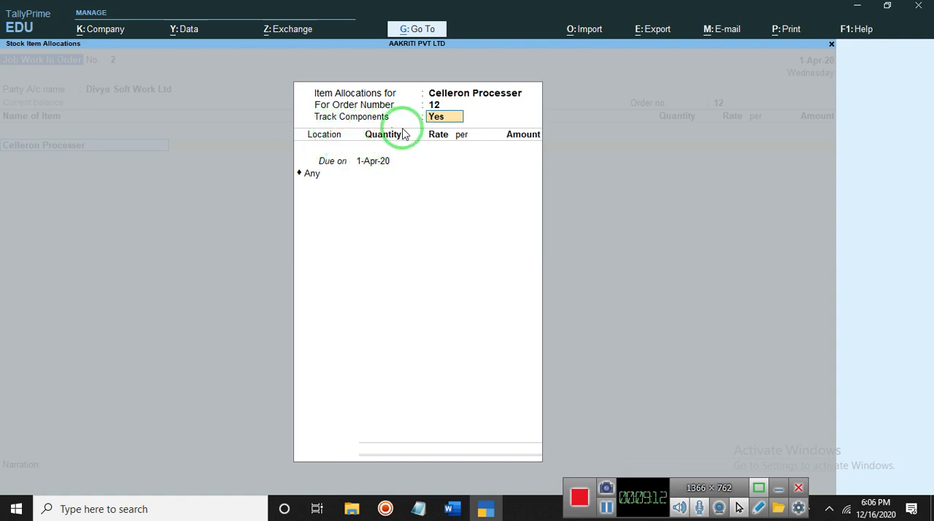
{"action": "type", "text": "n"}
{"action": "key", "text": "Return"}
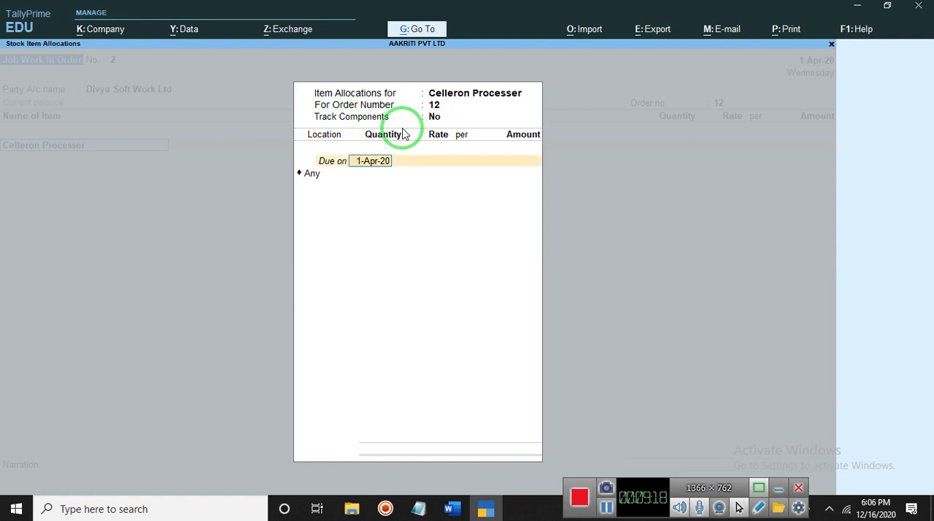
{"action": "key", "text": "Return"}
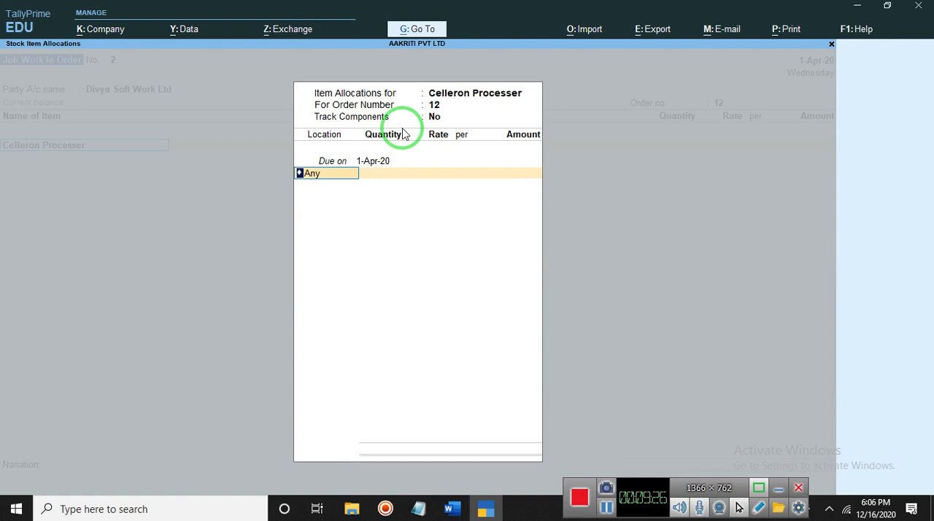
{"action": "type", "text": "B"}
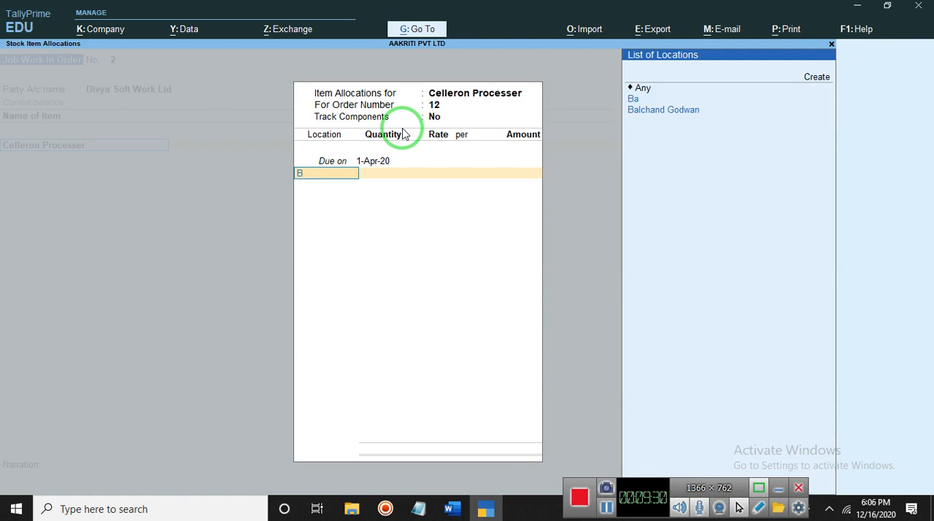
{"action": "key", "text": "Down"}
{"action": "key", "text": "Down"}
{"action": "key", "text": "Return"}
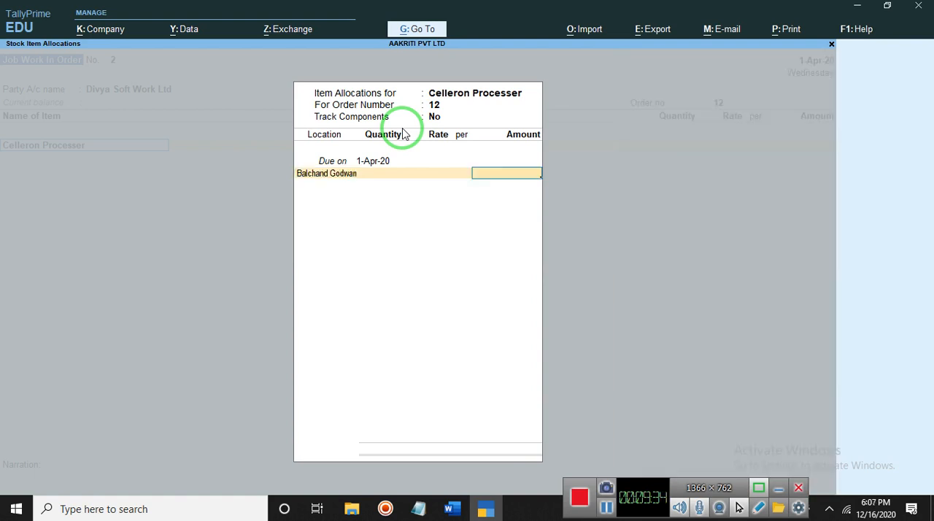
{"action": "key", "text": "BackSpace"}
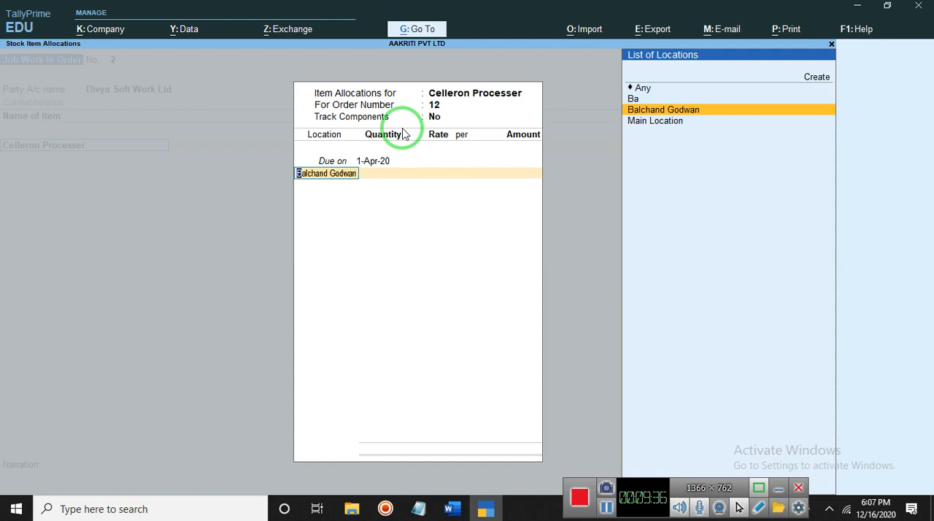
{"action": "key", "text": "Return"}
{"action": "key", "text": "Return"}
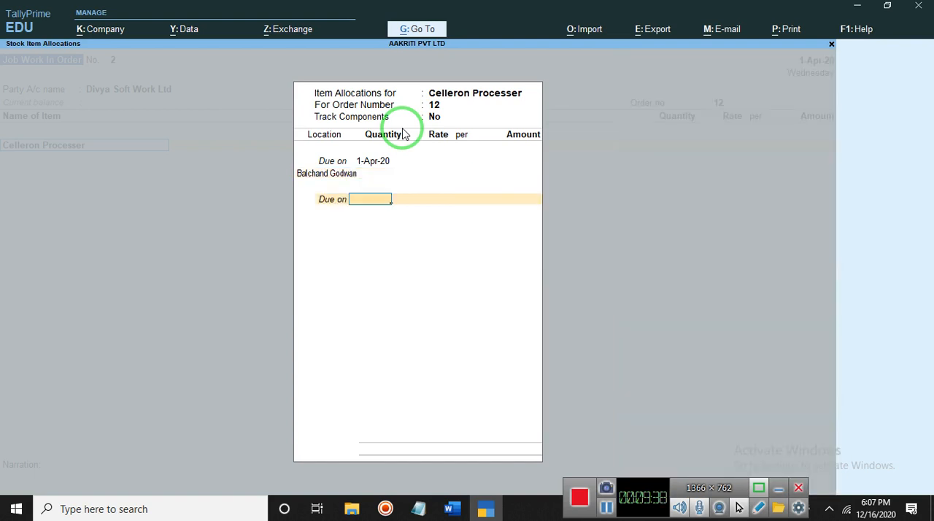
{"action": "key", "text": "BackSpace"}
{"action": "key", "text": "BackSpace"}
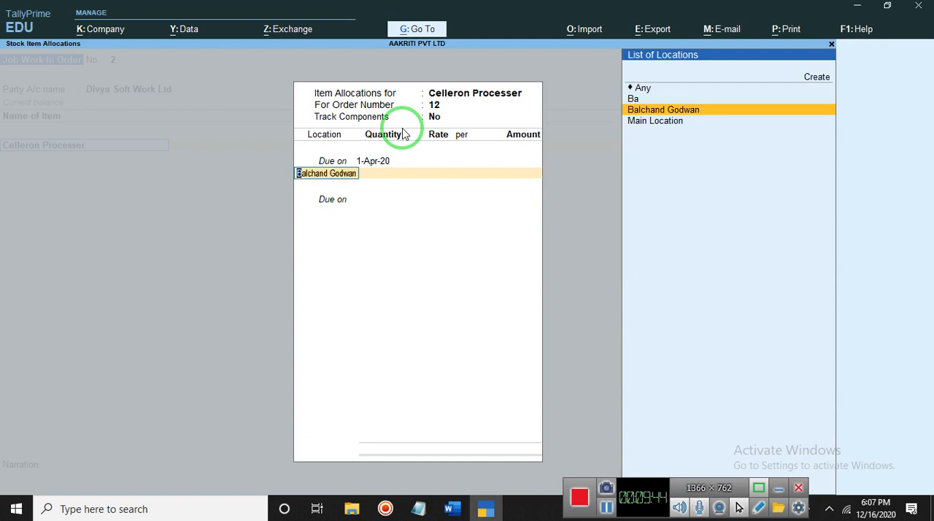
{"action": "key", "text": "BackSpace"}
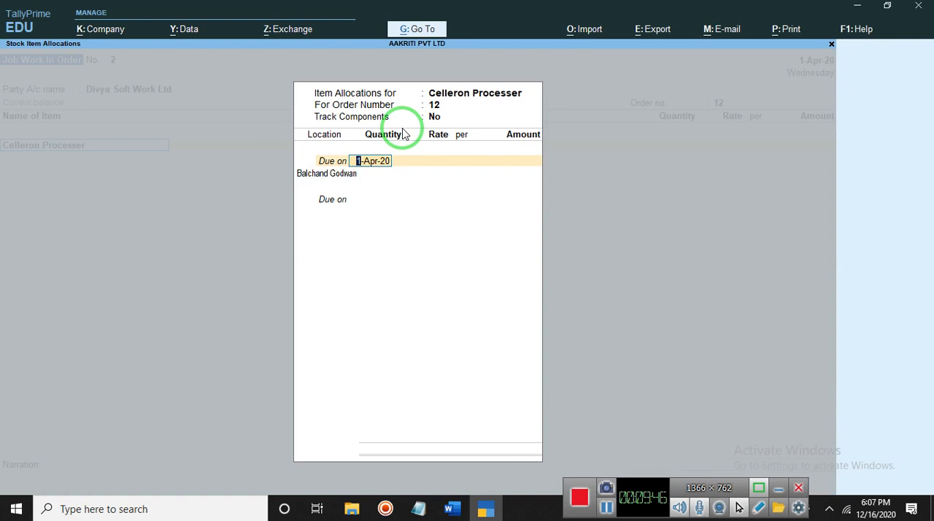
{"action": "key", "text": "BackSpace"}
{"action": "key", "text": "Return"}
{"action": "key", "text": "Return"}
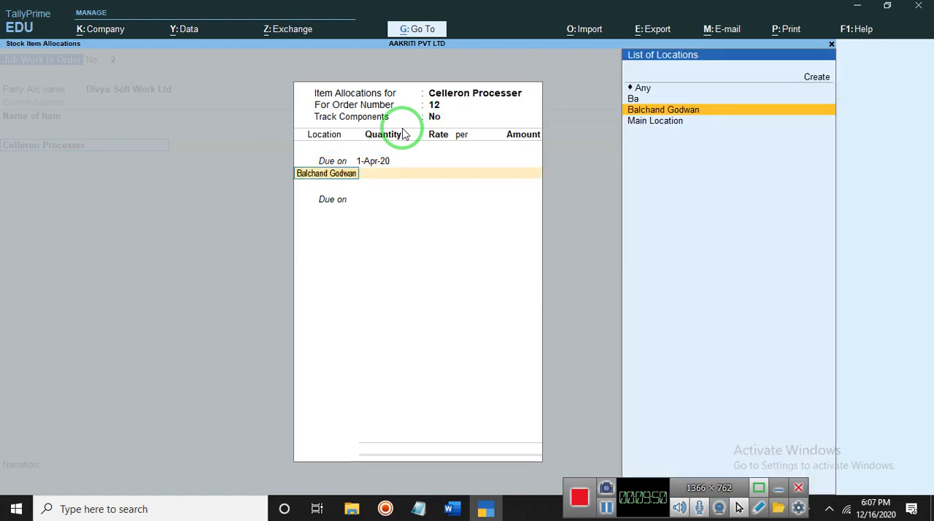
Set the location of the 1-Apr-20 Celleron Processer allocation to Any, keeping the allocations open
{"action": "key", "text": "Up"}
{"action": "key", "text": "Up"}
{"action": "key", "text": "Return"}
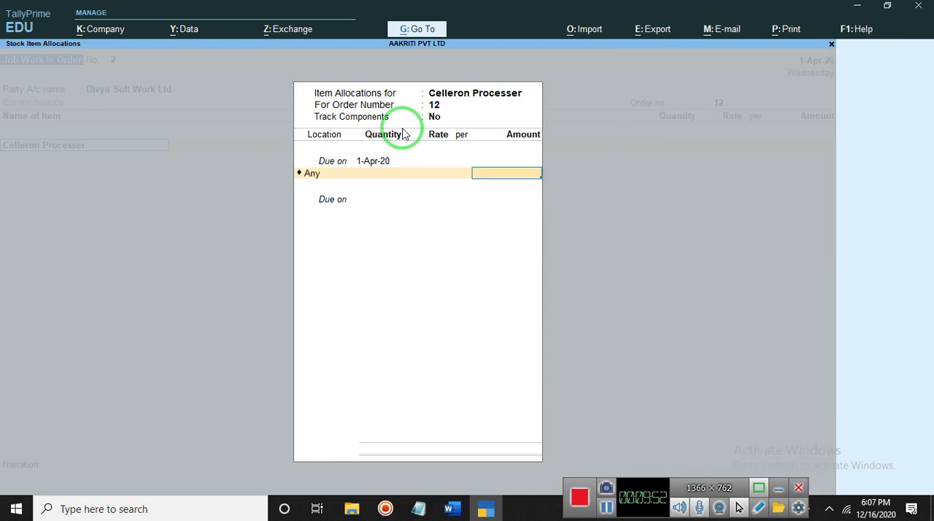
{"action": "key", "text": "Return"}
{"action": "key", "text": "Escape"}
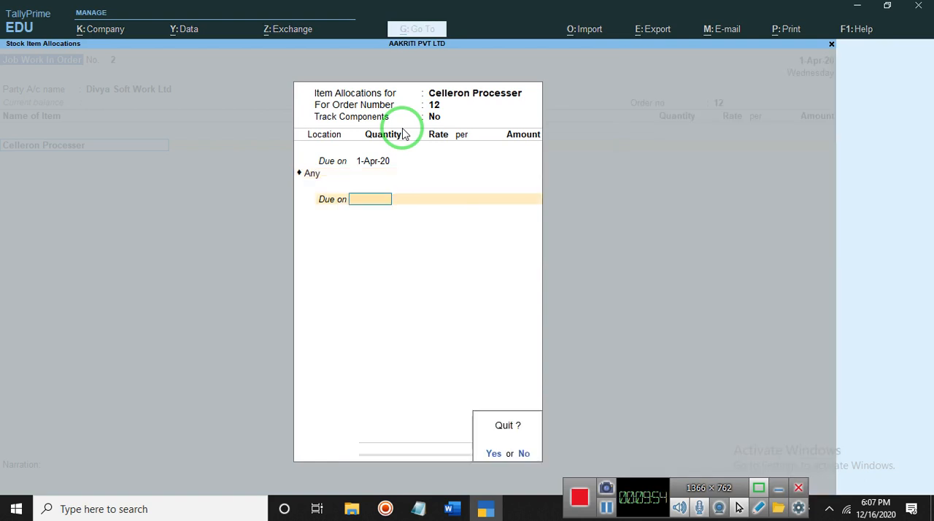
{"action": "key", "text": "n"}
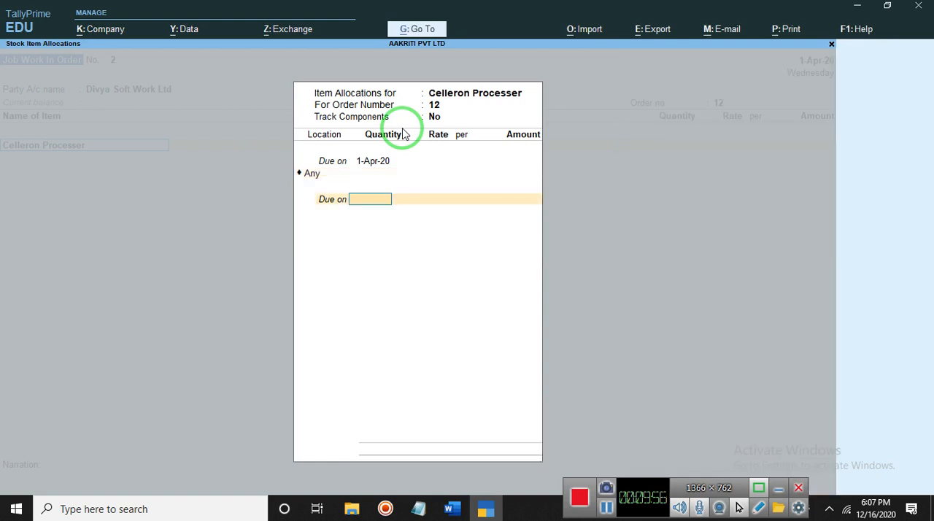
{"action": "key", "text": "BackSpace"}
{"action": "key", "text": "BackSpace"}
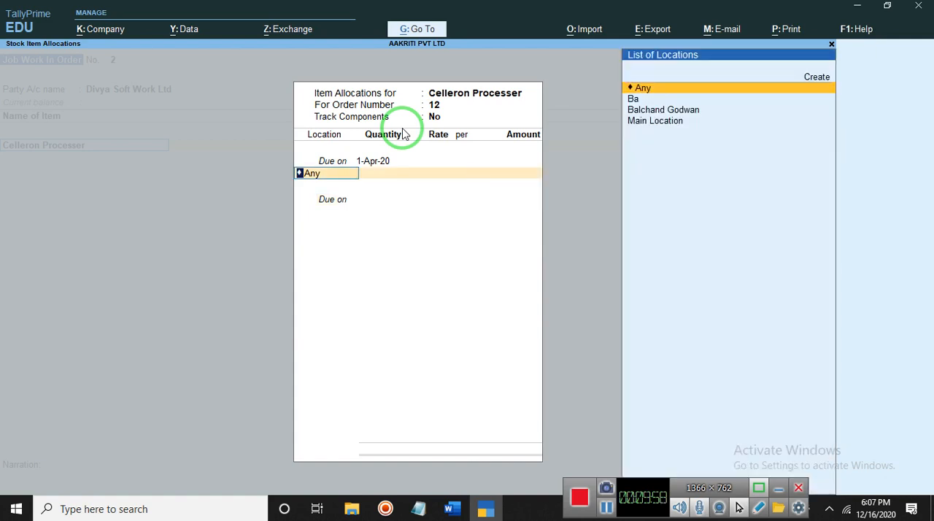
{"action": "key", "text": "Return"}
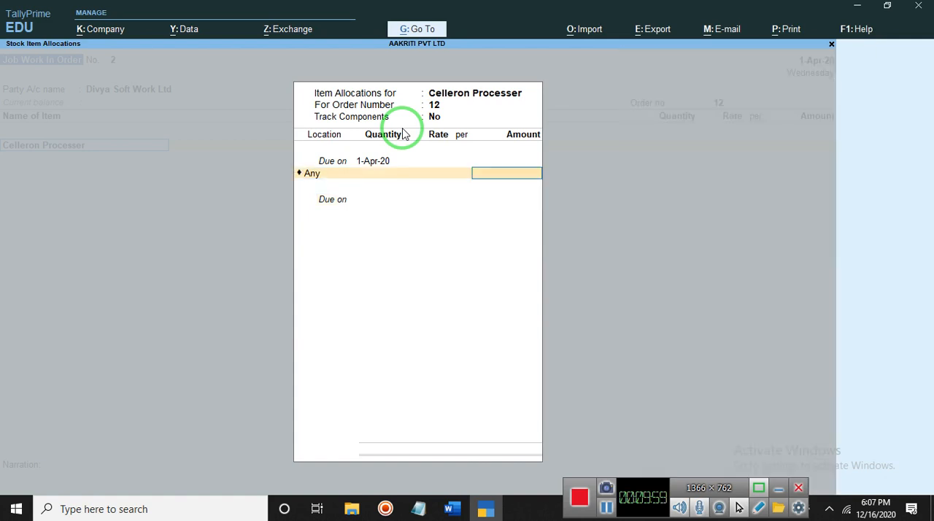
Consult the item list in Word and return to TallyPrime to enter 6000 as the amount of the 1-Apr-20 allocation
{"action": "left_click", "coordinate": [452, 508]}
{"action": "left_click", "coordinate": [453, 509]}
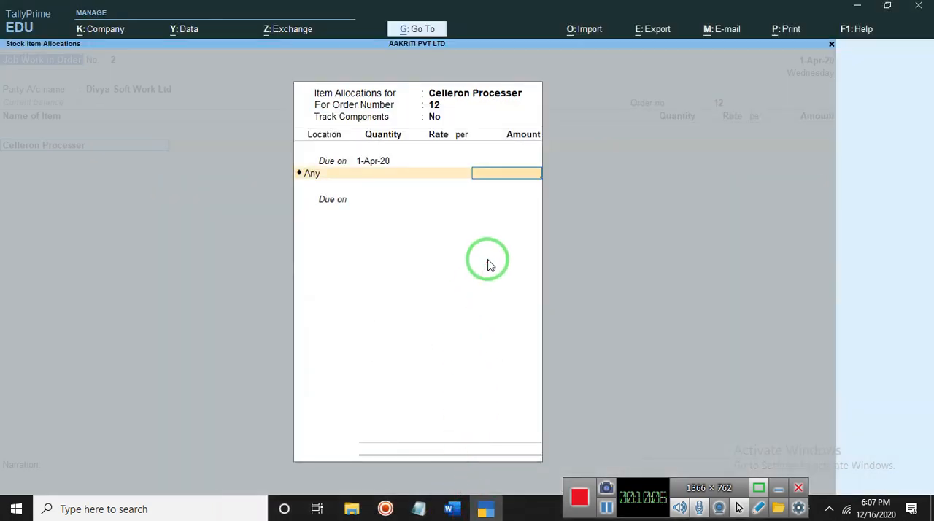
{"action": "type", "text": "6000"}
{"action": "key", "text": "Return"}
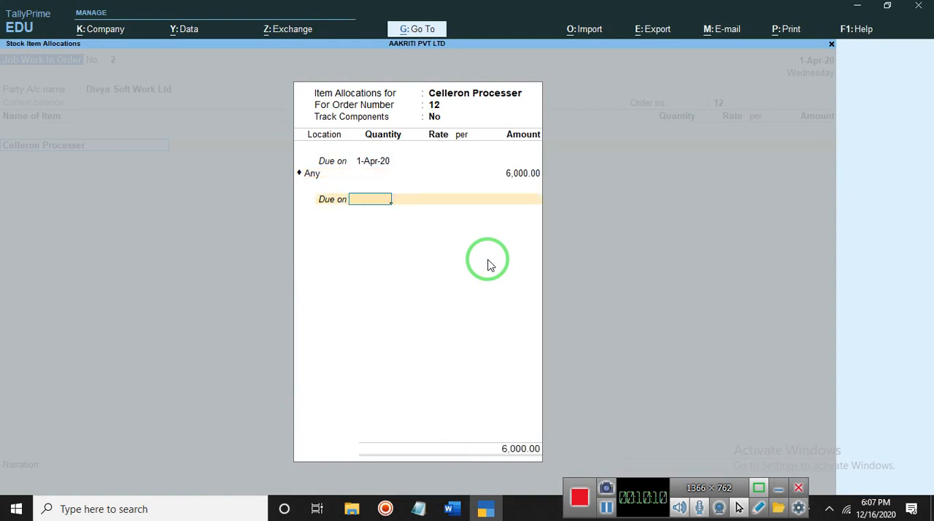
Add a second Celleron Processer allocation due in 2 Days, with location Any and amount 6000, and accept the item line
{"action": "type", "text": "2"}
{"action": "key", "text": "Return"}
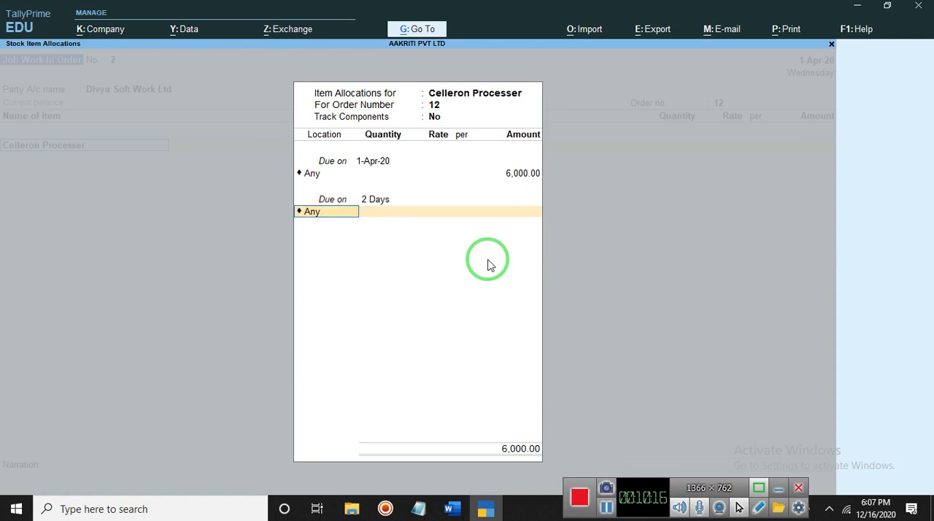
{"action": "key", "text": "Return"}
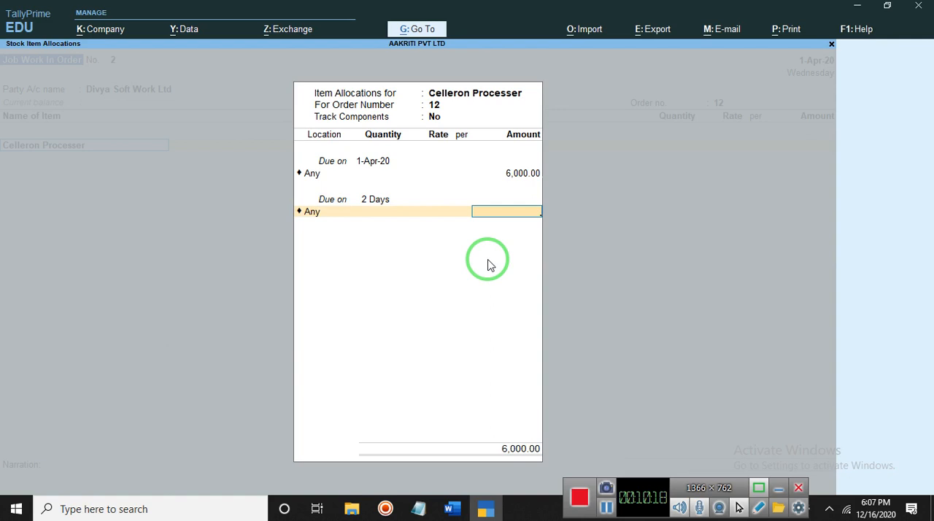
{"action": "type", "text": "6000"}
{"action": "key", "text": "Return"}
{"action": "key", "text": "Return"}
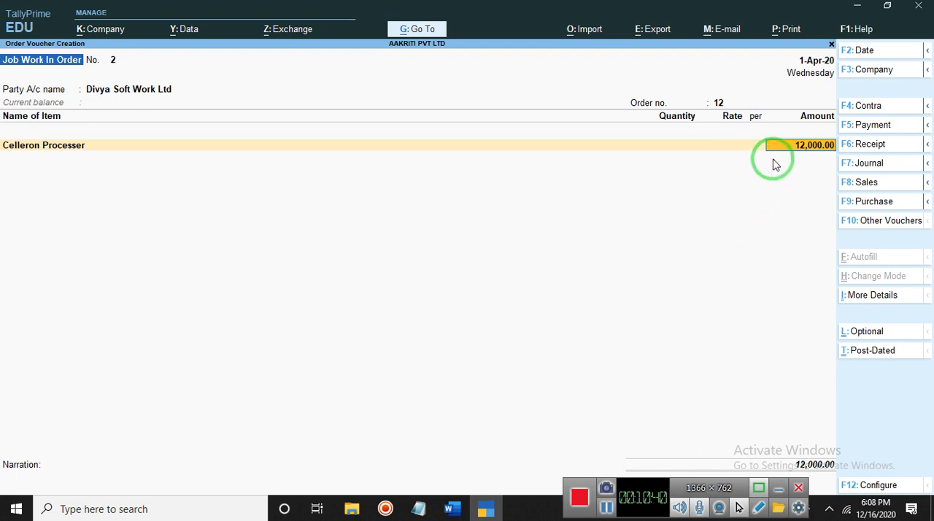
{"action": "key", "text": "Return"}
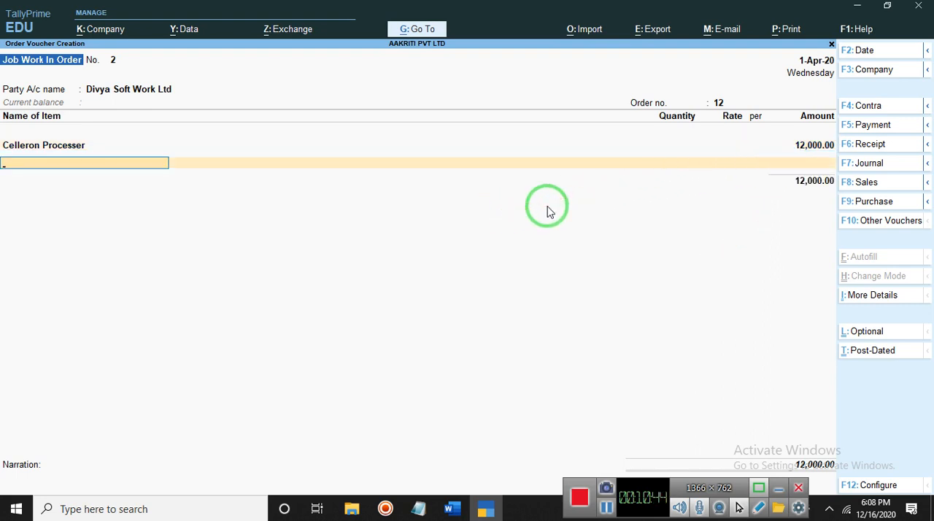
Check the item list in Word, then start a new stock item in TallyPrime named C.P.233, with no alias
{"action": "left_click", "coordinate": [453, 509]}
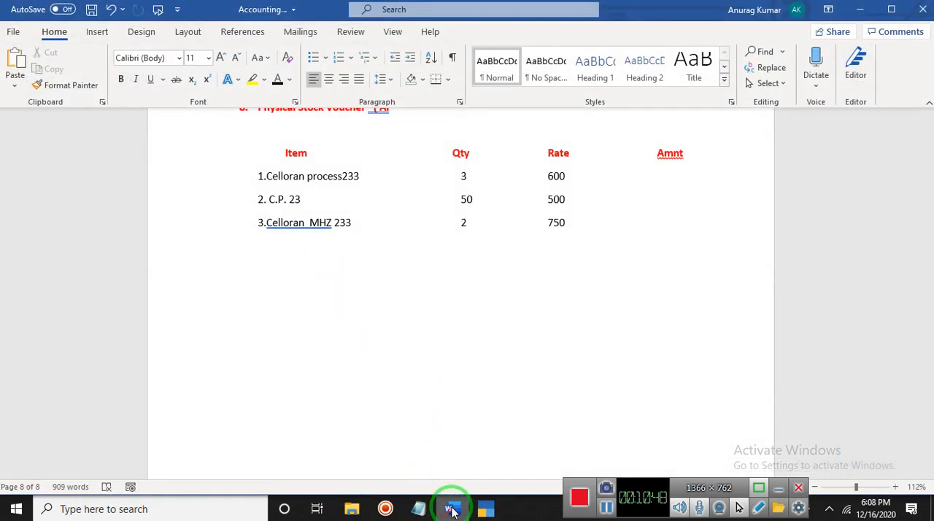
{"action": "left_click", "coordinate": [453, 509]}
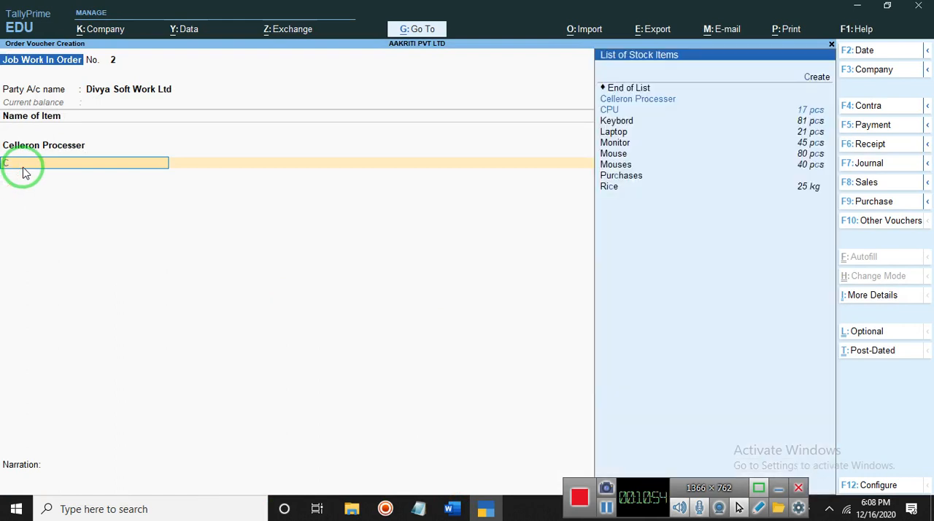
{"action": "left_click", "coordinate": [807, 77]}
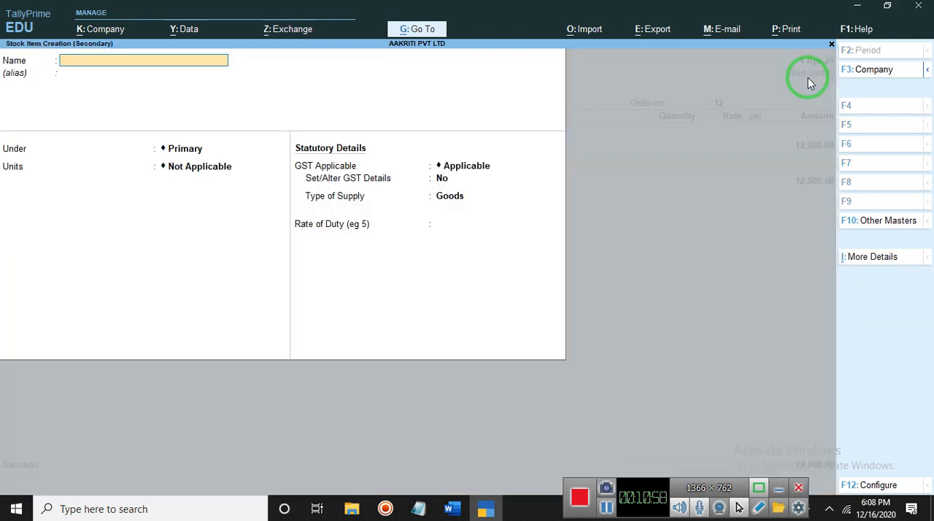
{"action": "type", "text": "Cp"}
{"action": "key", "text": "BackSpace"}
{"action": "type", "text": "C.P"}
{"action": "key", "text": "BackSpace"}
{"action": "key", "text": "BackSpace"}
{"action": "type", "text": ">"}
{"action": "key", "text": "BackSpace"}
{"action": "type", "text": ".P.233"}
{"action": "key", "text": "Return"}
{"action": "key", "text": "Return"}
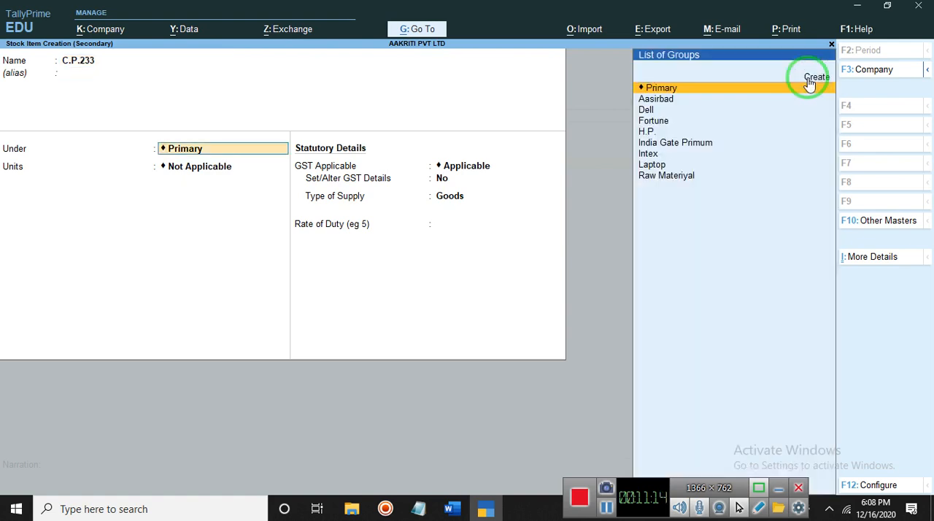
Place the stock item C.P.233 under the group Raw Materiyal
{"action": "key", "text": "Down"}
{"action": "key", "text": "Down"}
{"action": "key", "text": "Down"}
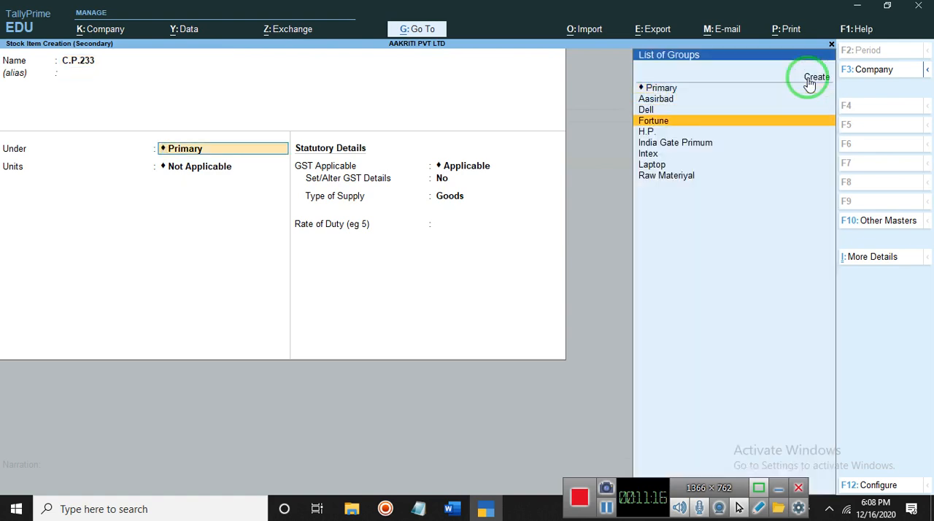
{"action": "key", "text": "Down"}
{"action": "key", "text": "Down"}
{"action": "key", "text": "Down"}
{"action": "key", "text": "Down"}
{"action": "key", "text": "Down"}
{"action": "key", "text": "Return"}
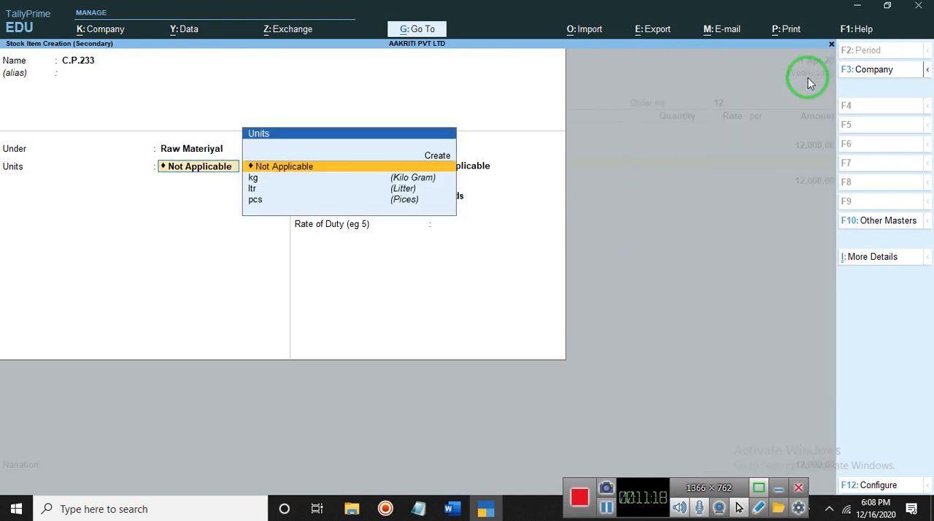
Set the item's units to pcs, keep Maintain in batches and Enable cost tracking at No, and save the stock item
{"action": "key", "text": "Down"}
{"action": "key", "text": "Down"}
{"action": "key", "text": "Down"}
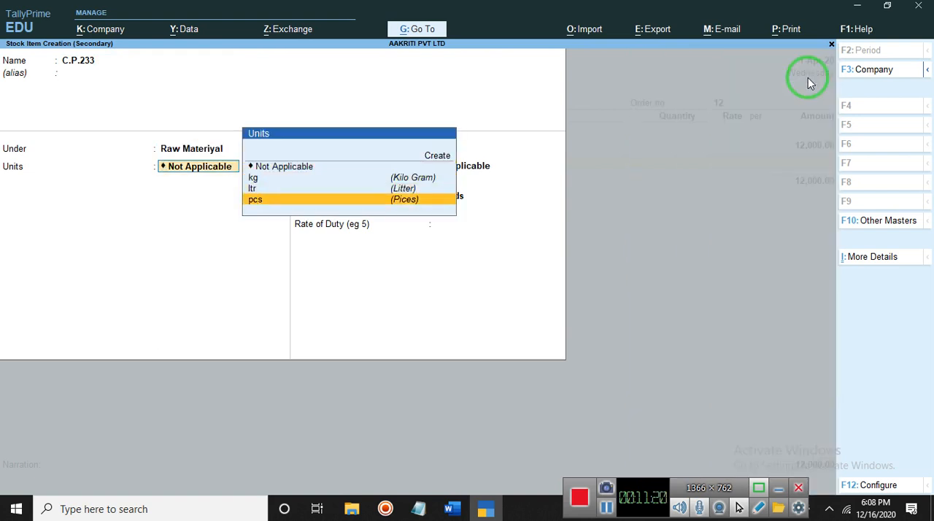
{"action": "key", "text": "Return"}
{"action": "key", "text": "Return"}
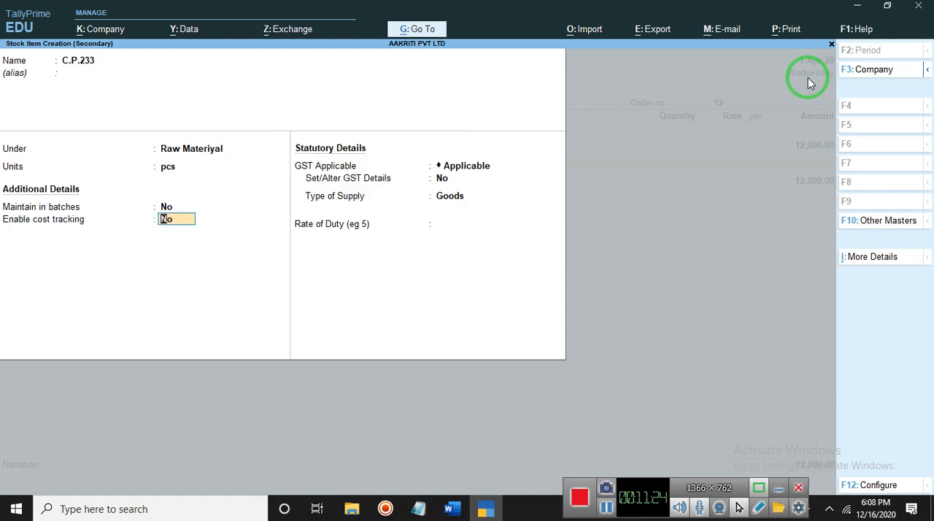
{"action": "key", "text": "ctrl"}
{"action": "key", "text": "ctrl+a"}
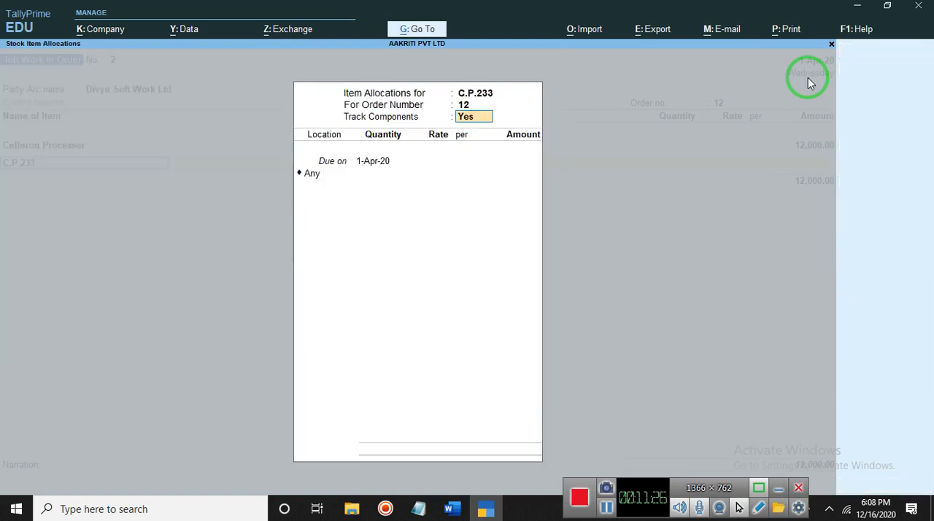
Allocate 50 pcs of C.P.233 with Track Components set to Yes, due date 1-Apr-20 and location Any, continuing to its components allocation
{"action": "key", "text": "Return"}
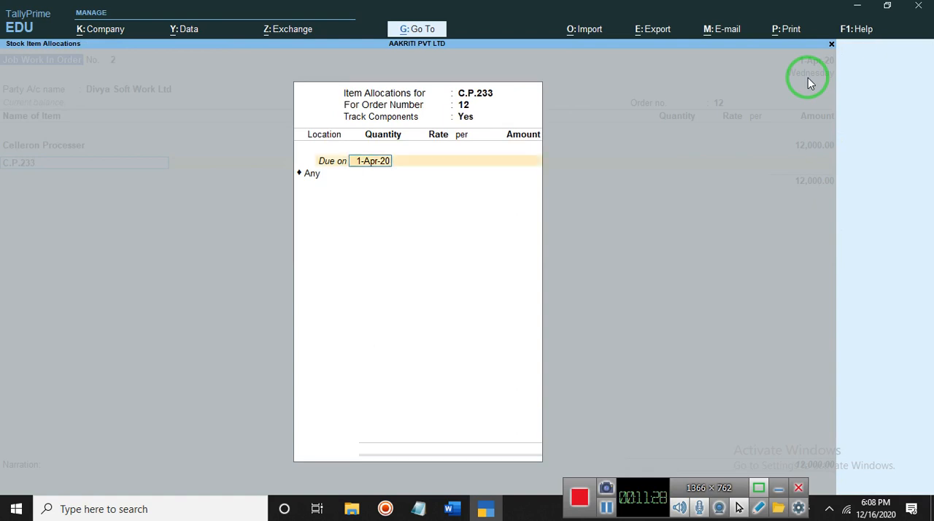
{"action": "key", "text": "Return"}
{"action": "key", "text": "Return"}
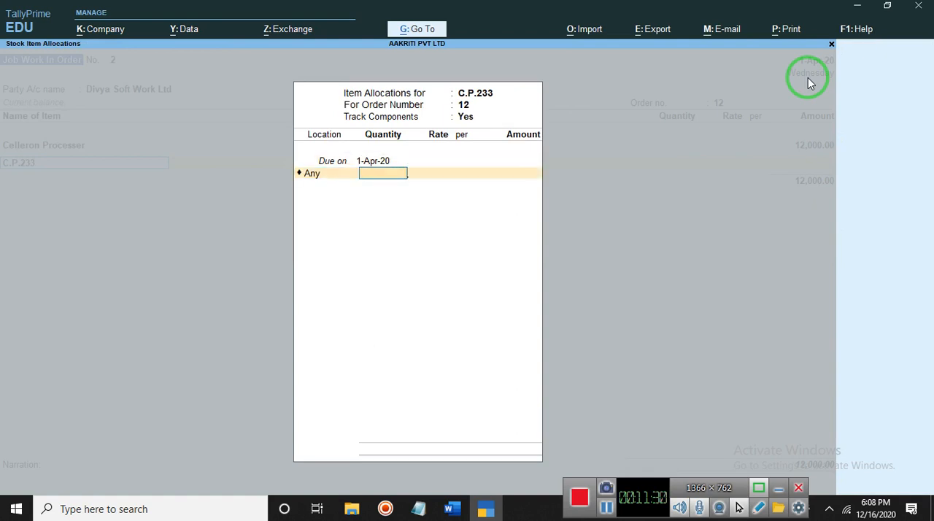
{"action": "key", "text": "Return"}
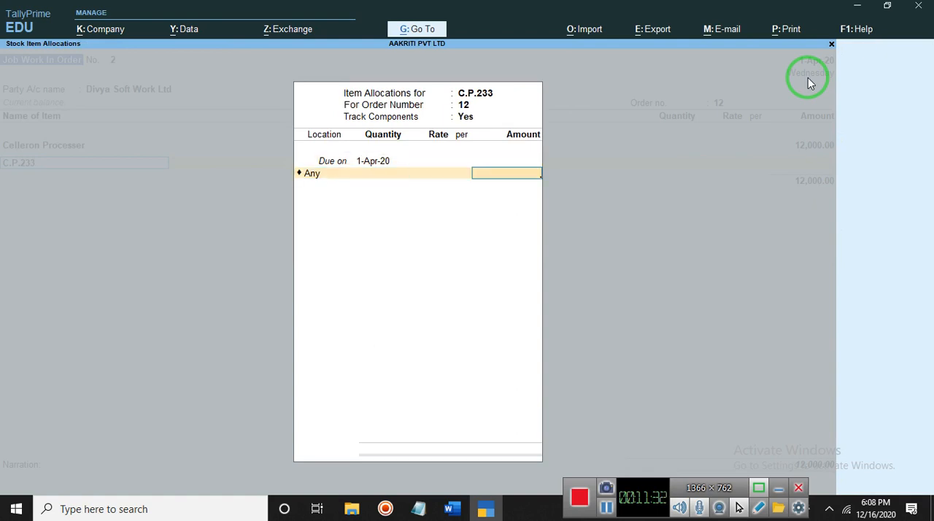
{"action": "key", "text": "Return"}
{"action": "key", "text": "Escape"}
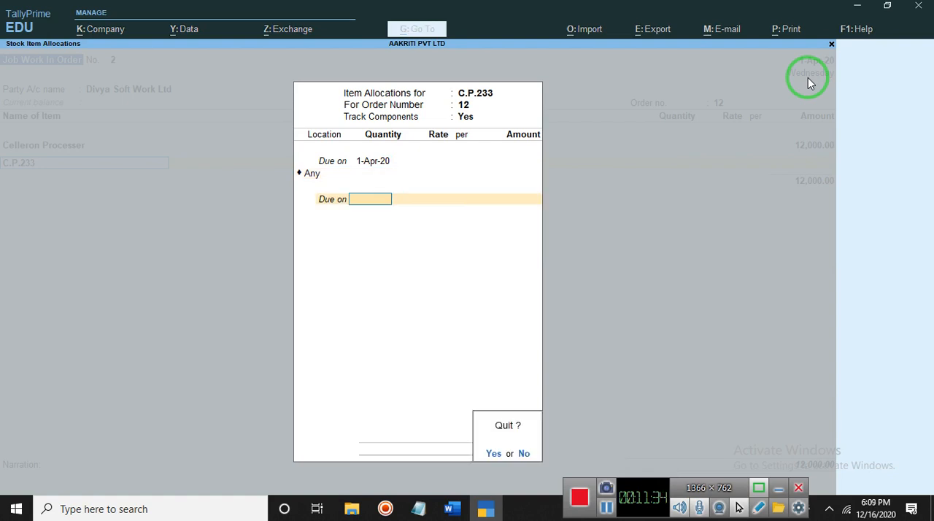
{"action": "key", "text": "n"}
{"action": "key", "text": "BackSpace"}
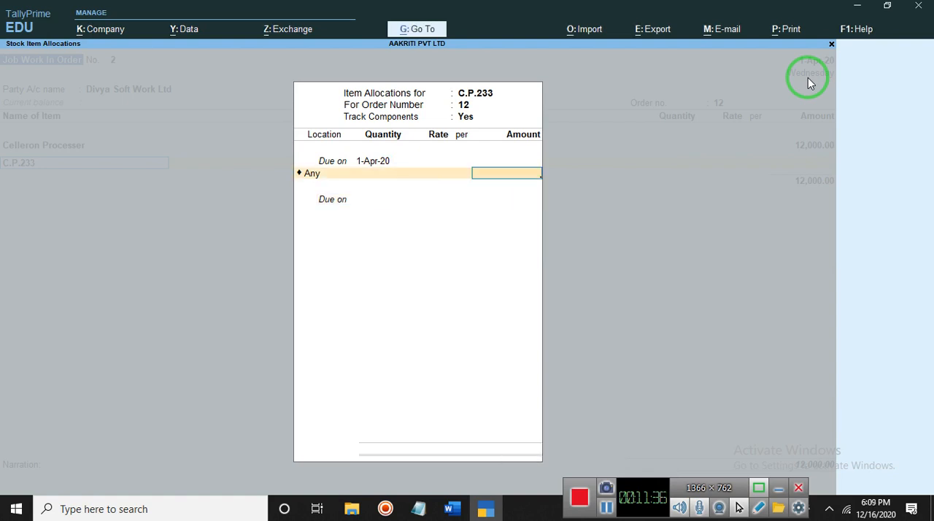
{"action": "key", "text": "BackSpace"}
{"action": "type", "text": "50"}
{"action": "key", "text": "Return"}
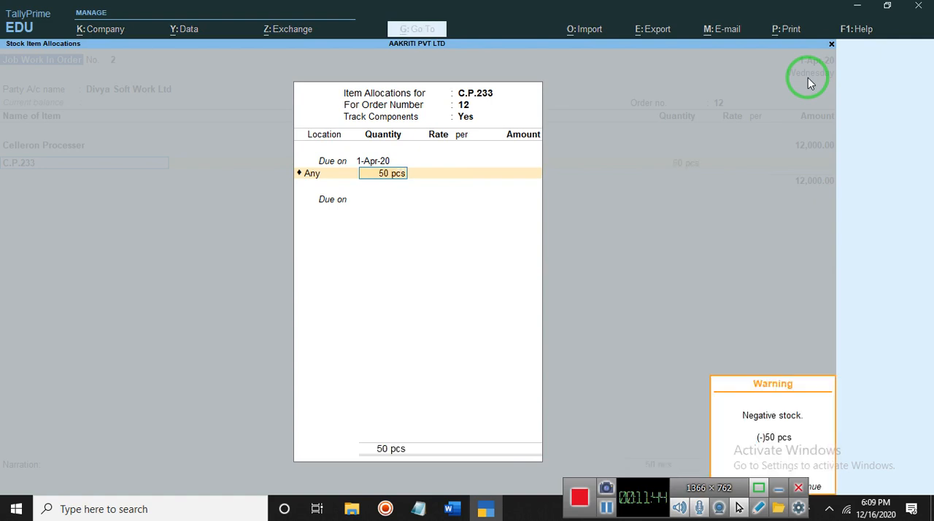
{"action": "key", "text": "Return"}
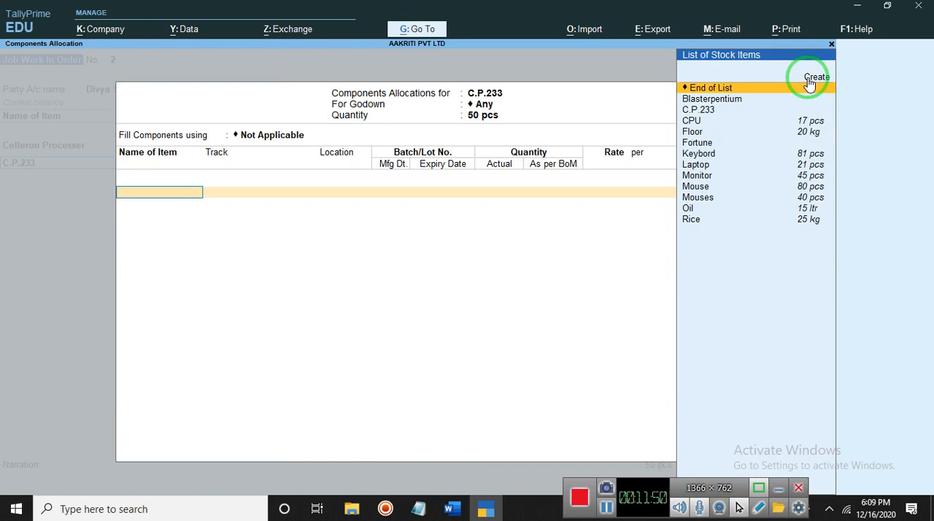
Add C.P.233 as a component of C.P.233 and track it as Pending to Receive
{"action": "key", "text": "Down"}
{"action": "key", "text": "Down"}
{"action": "key", "text": "Down"}
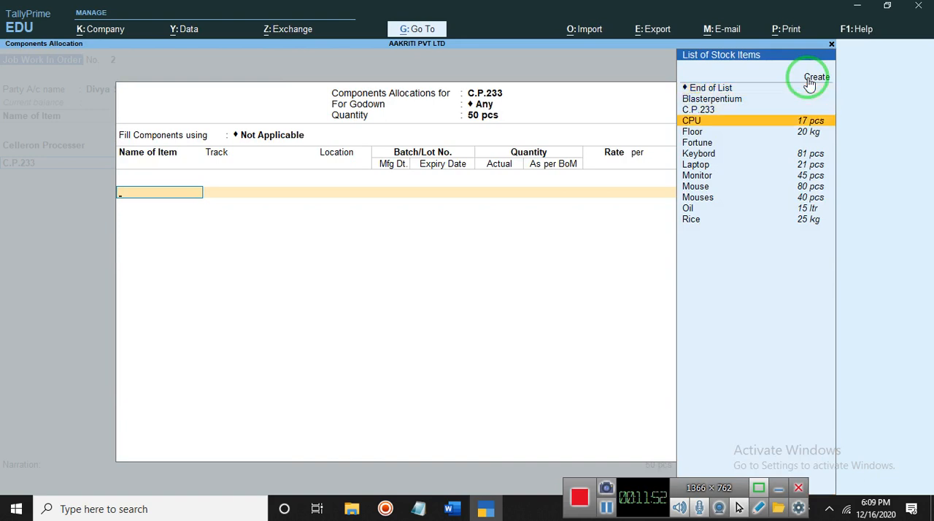
{"action": "key", "text": "Down"}
{"action": "key", "text": "Up"}
{"action": "key", "text": "Up"}
{"action": "key", "text": "Return"}
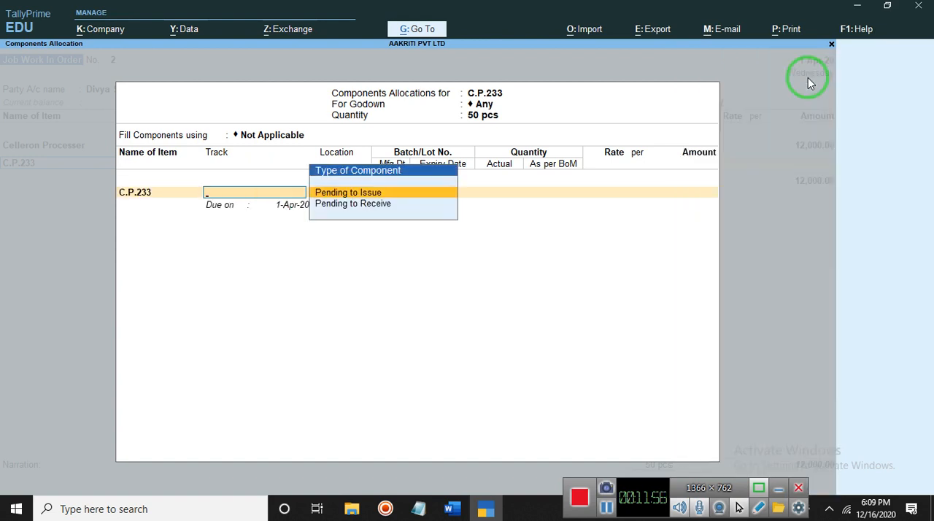
{"action": "left_click", "coordinate": [362, 208]}
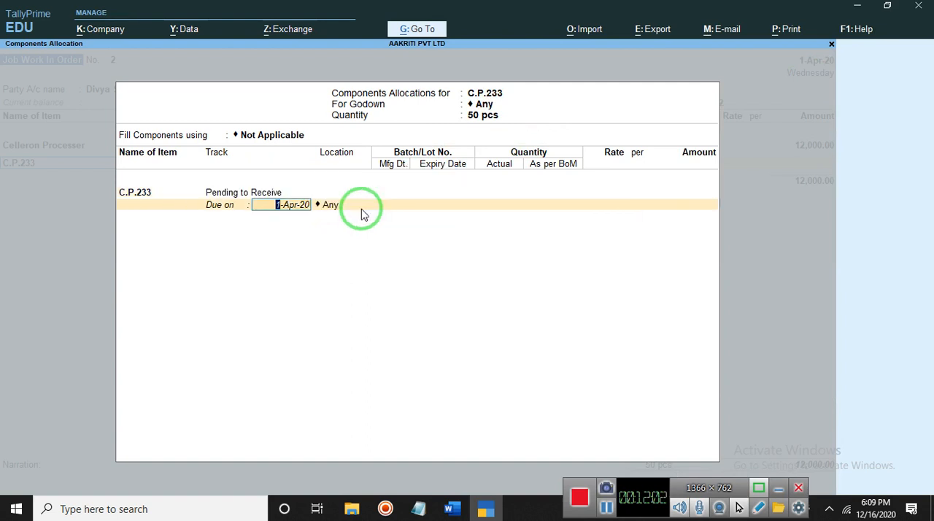
Fill the C.P.233 component's first line with due date 1-Apr-20, location Any, 50 pcs and rate 600 per pcs
{"action": "key", "text": "Return"}
{"action": "key", "text": "Return"}
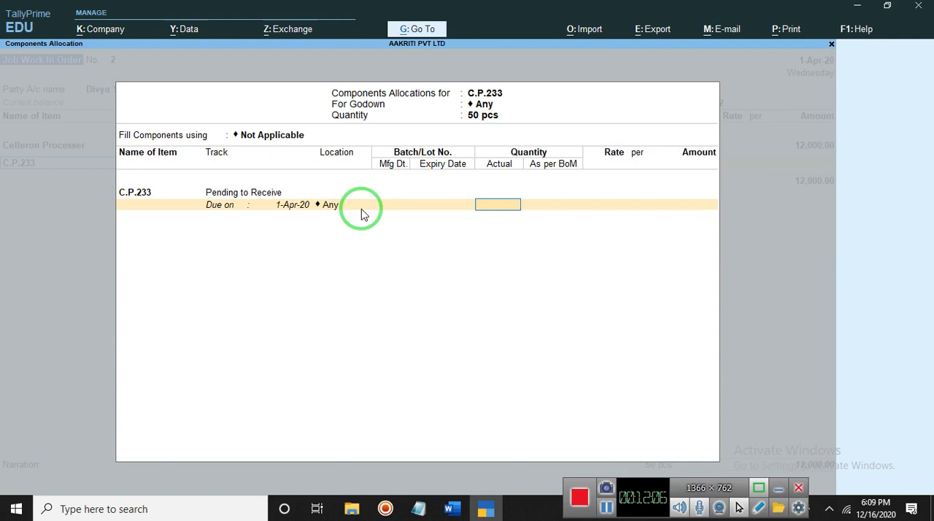
{"action": "type", "text": "50"}
{"action": "key", "text": "Return"}
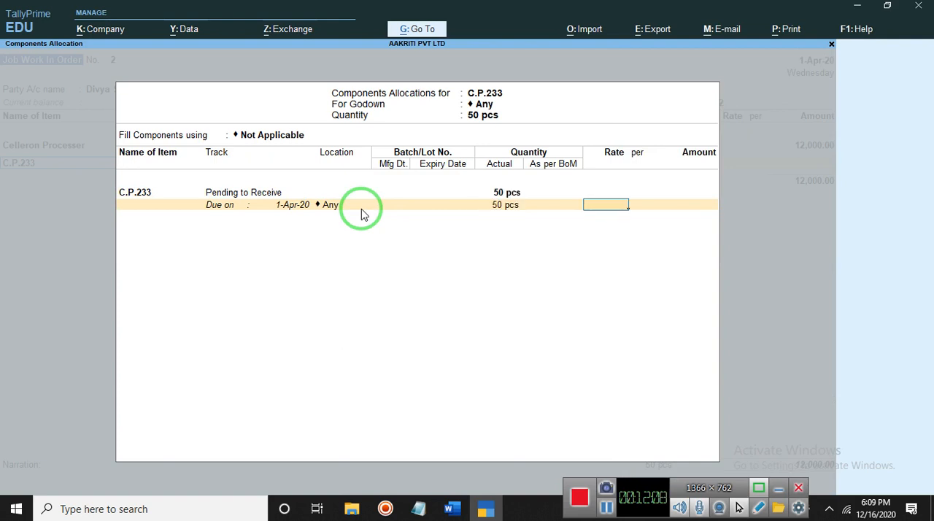
{"action": "type", "text": "600"}
{"action": "key", "text": "Return"}
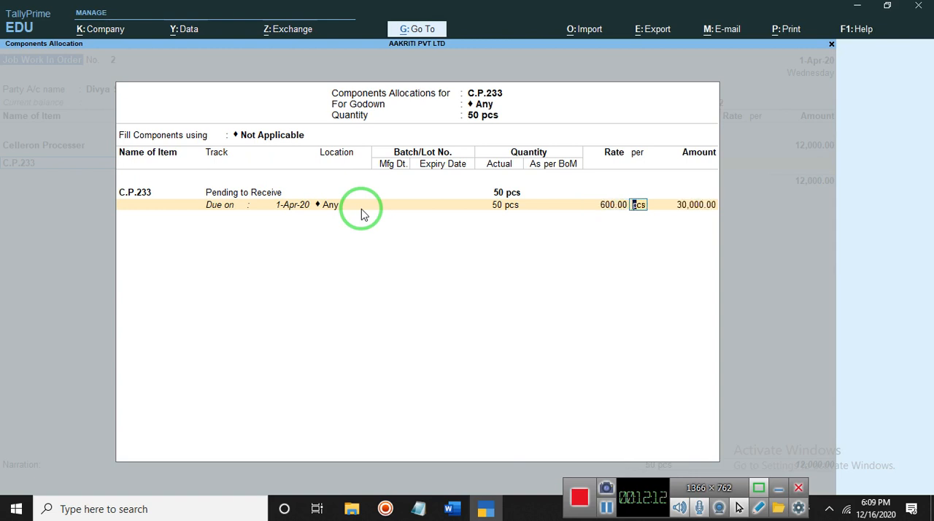
{"action": "key", "text": "Return"}
{"action": "key", "text": "Return"}
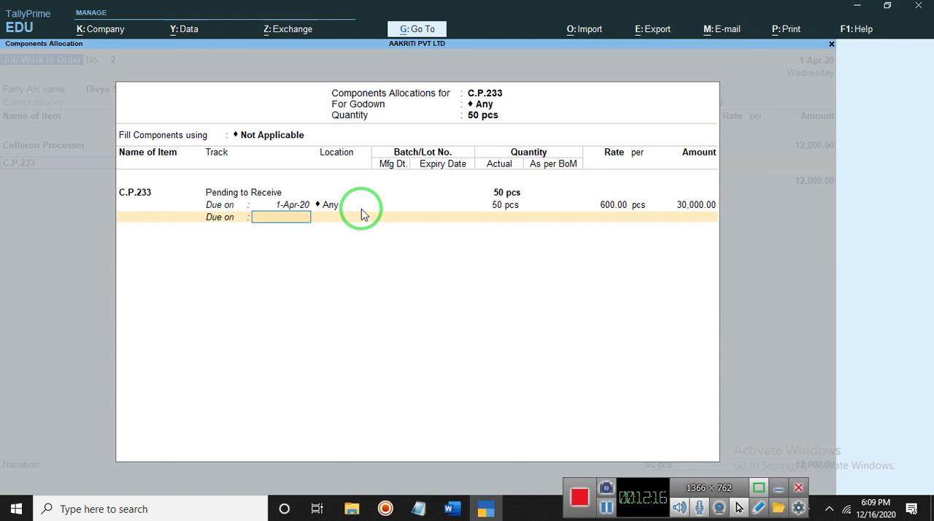
Add a second line to the C.P.233 component due in 2 Days, location Any, for 10 pcs, and close its schedule
{"action": "type", "text": "2"}
{"action": "key", "text": "Return"}
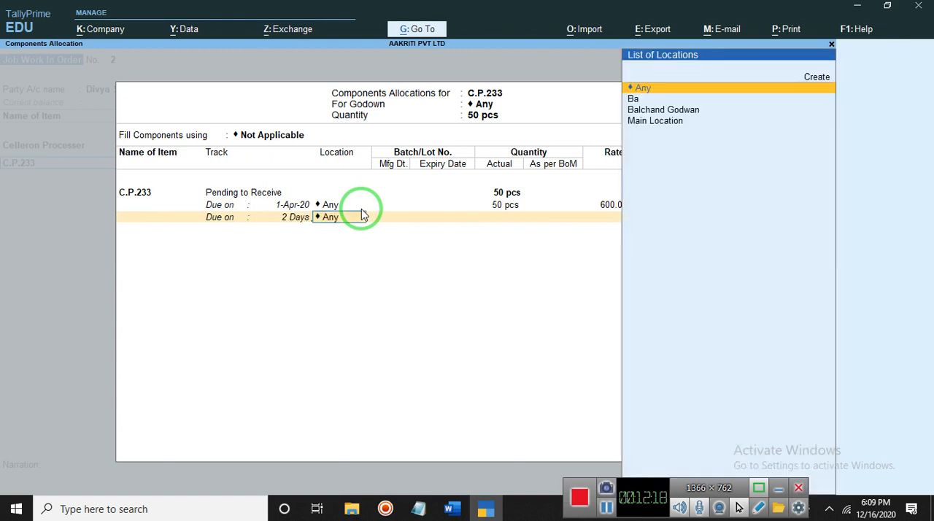
{"action": "key", "text": "Return"}
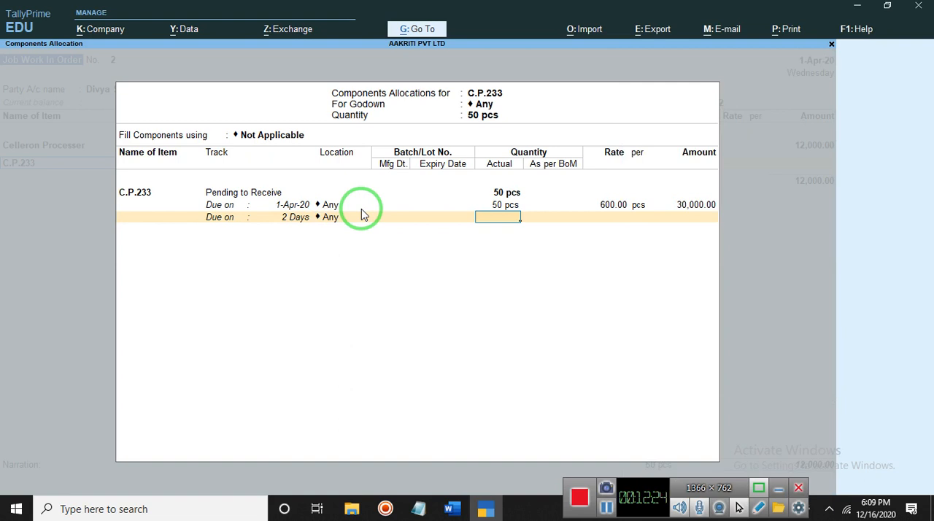
{"action": "type", "text": "10"}
{"action": "key", "text": "Return"}
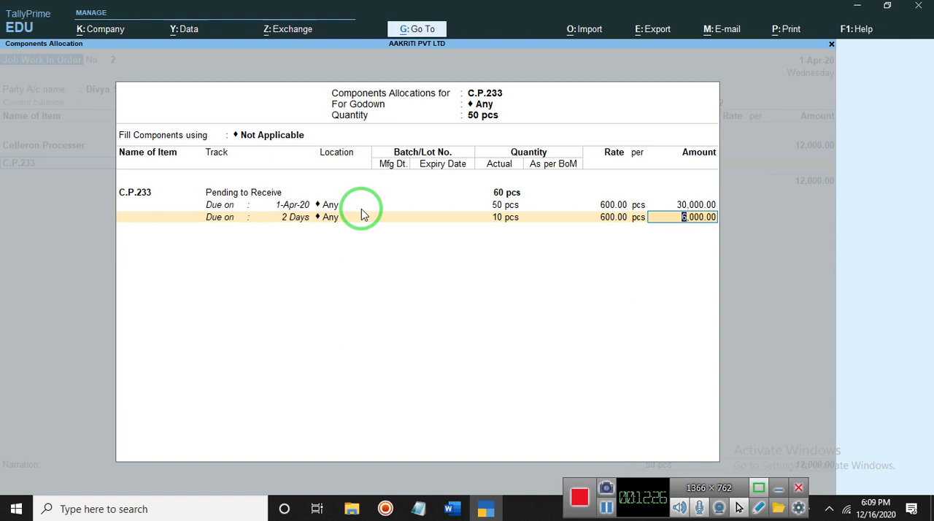
{"action": "key", "text": "Return"}
{"action": "key", "text": "Return"}
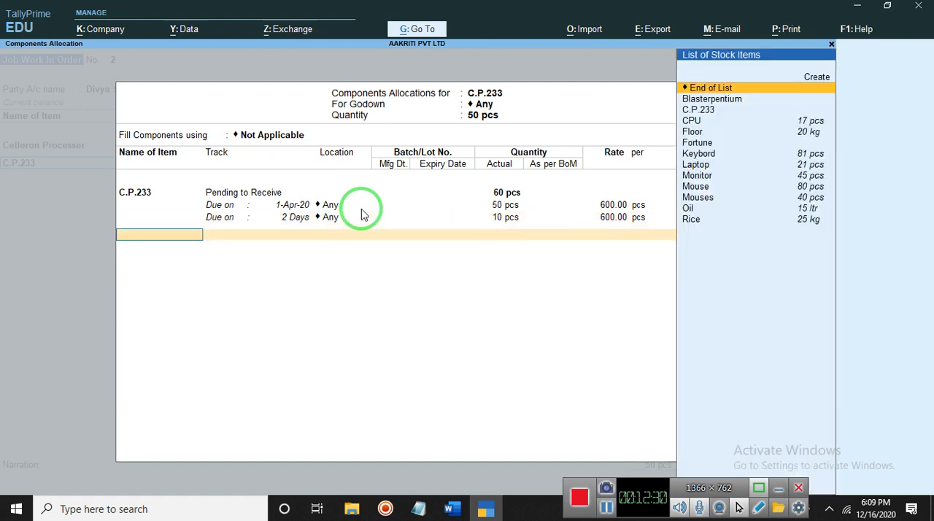
Add Blasterpentium as the next component and track it as Pending to Issue
{"action": "key", "text": "Down"}
{"action": "key", "text": "Down"}
{"action": "key", "text": "Down"}
{"action": "key", "text": "Down"}
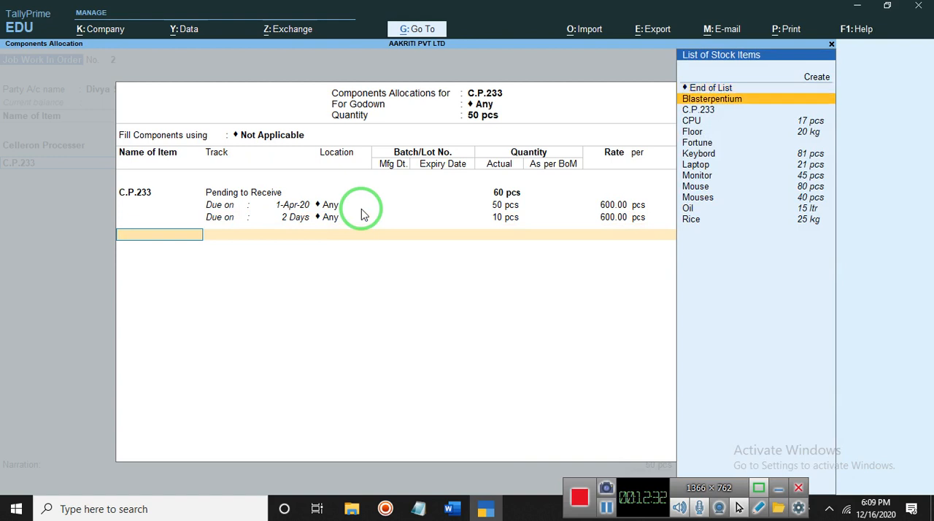
{"action": "key", "text": "Down"}
{"action": "key", "text": "Down"}
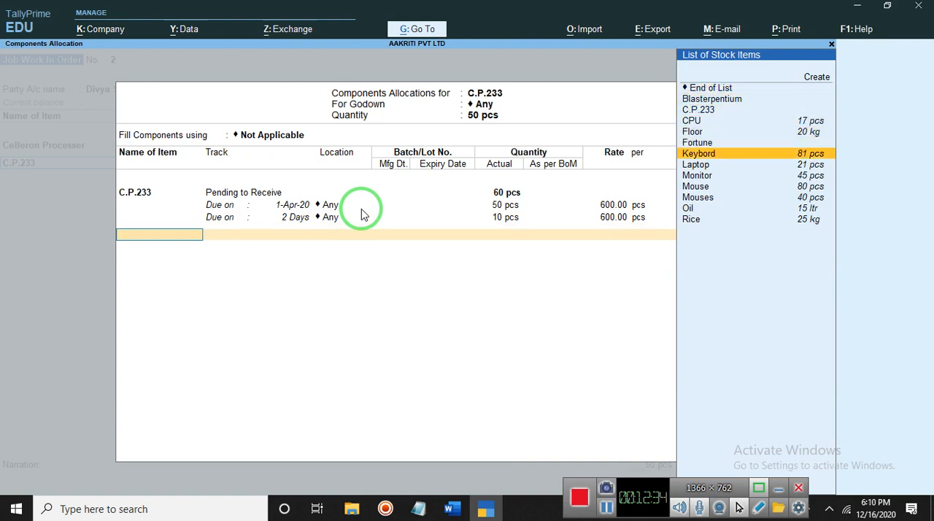
{"action": "key", "text": "Up"}
{"action": "key", "text": "Up"}
{"action": "key", "text": "Up"}
{"action": "key", "text": "Up"}
{"action": "key", "text": "Up"}
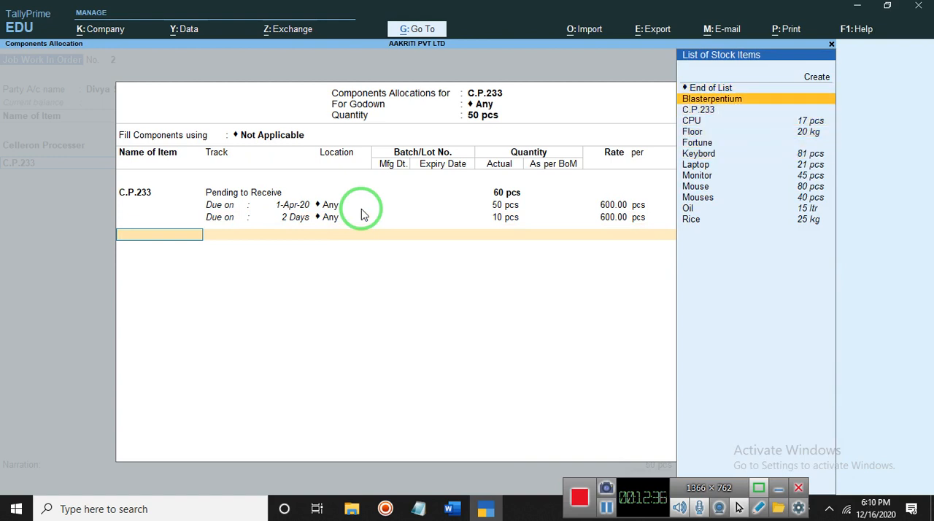
{"action": "key", "text": "Return"}
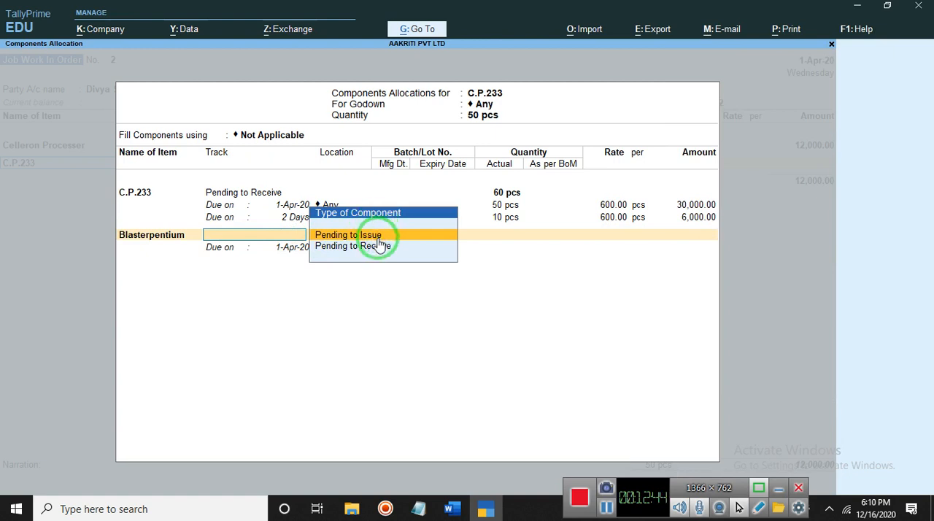
{"action": "key", "text": "Return"}
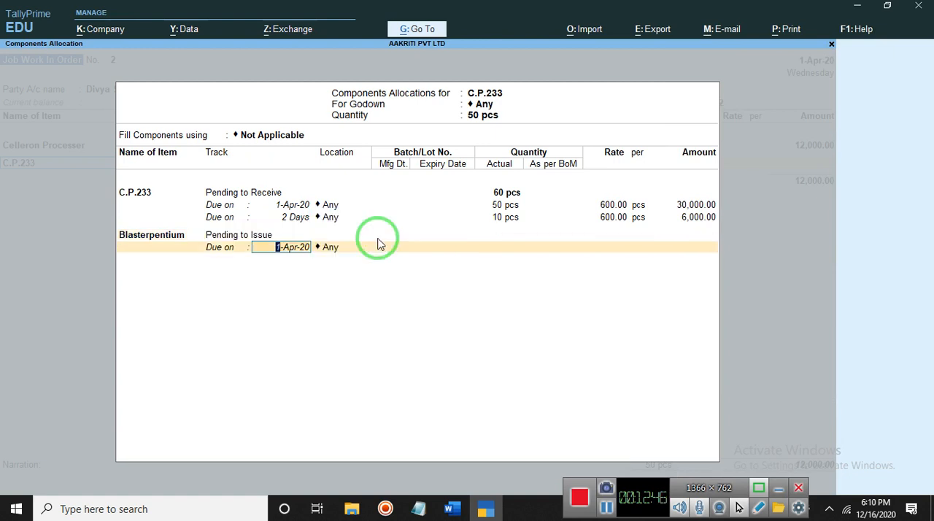
Fill the Blasterpentium component's first line with due date 1-Apr-20, location Any, 50 pcs and rate 2,000 per pcs
{"action": "key", "text": "Return"}
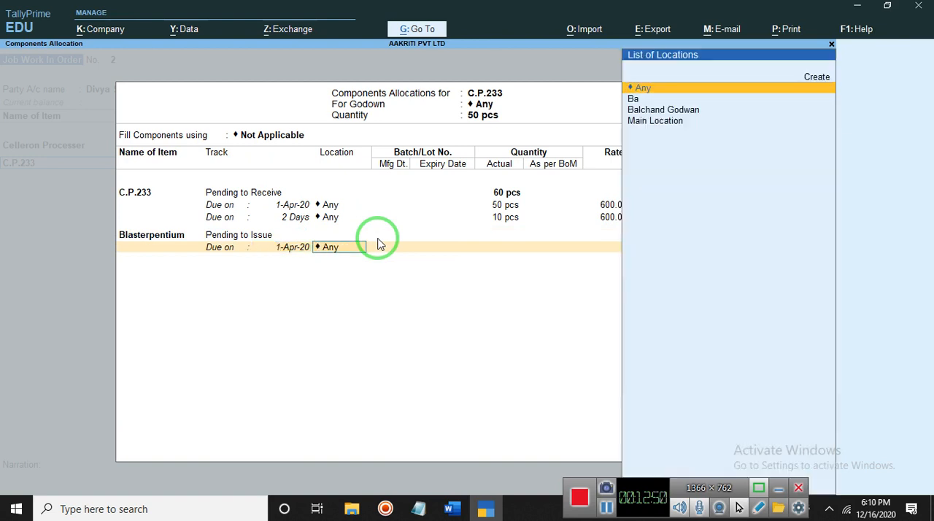
{"action": "key", "text": "Return"}
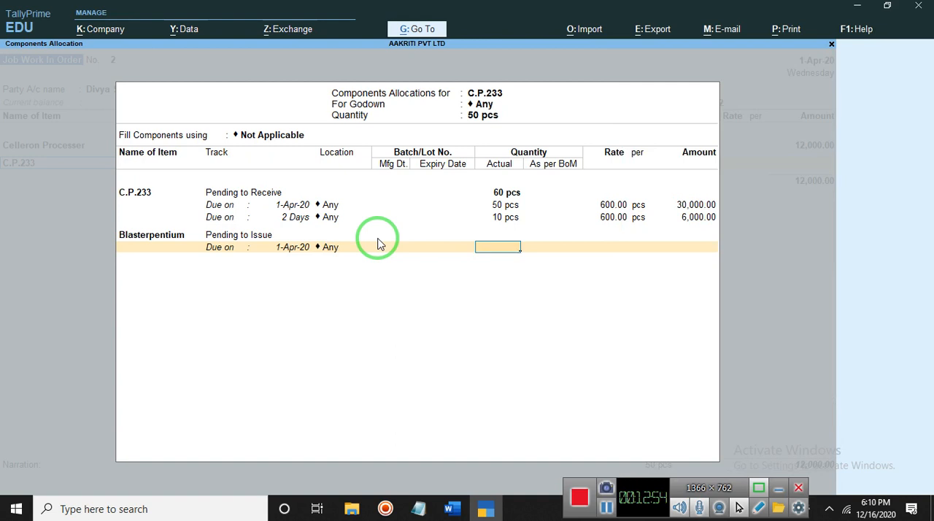
{"action": "key", "text": "BackSpace"}
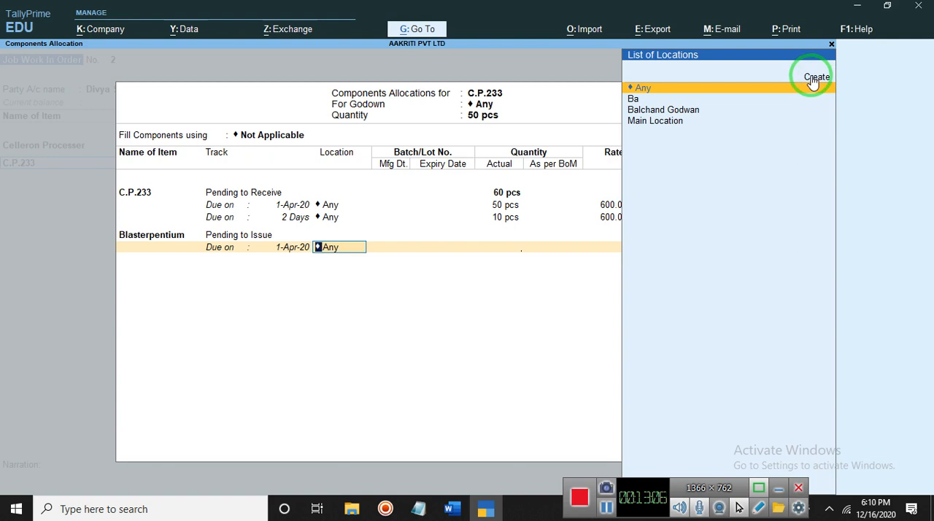
{"action": "key", "text": "Return"}
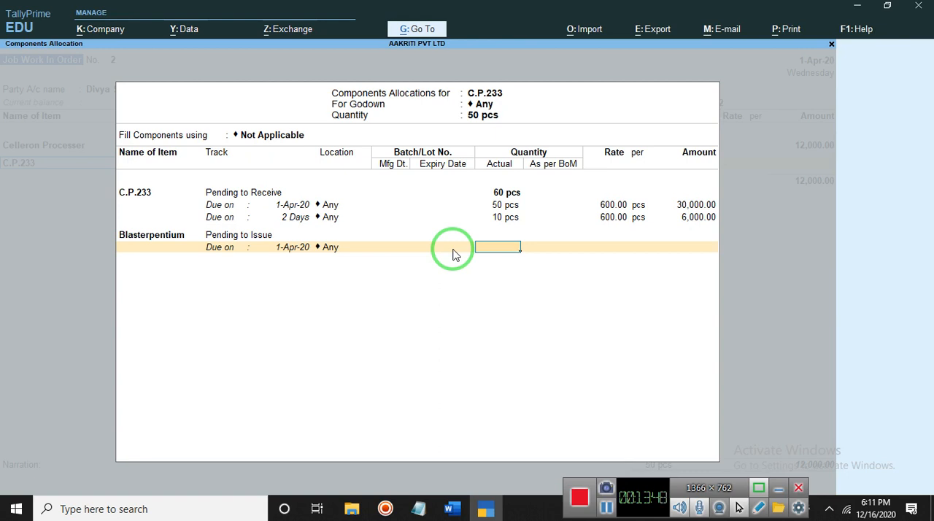
{"action": "type", "text": "50"}
{"action": "key", "text": "Return"}
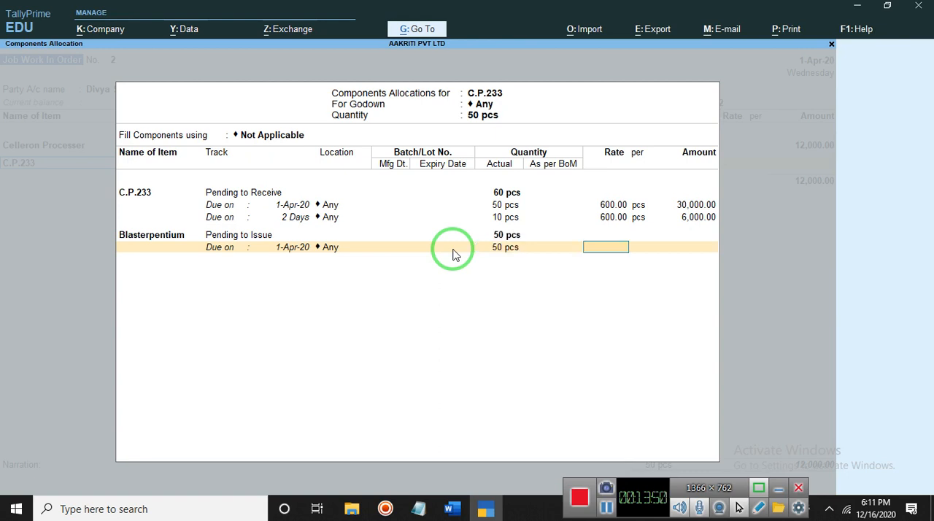
{"action": "type", "text": "2,00"}
{"action": "type", "text": "000"}
{"action": "key", "text": "Return"}
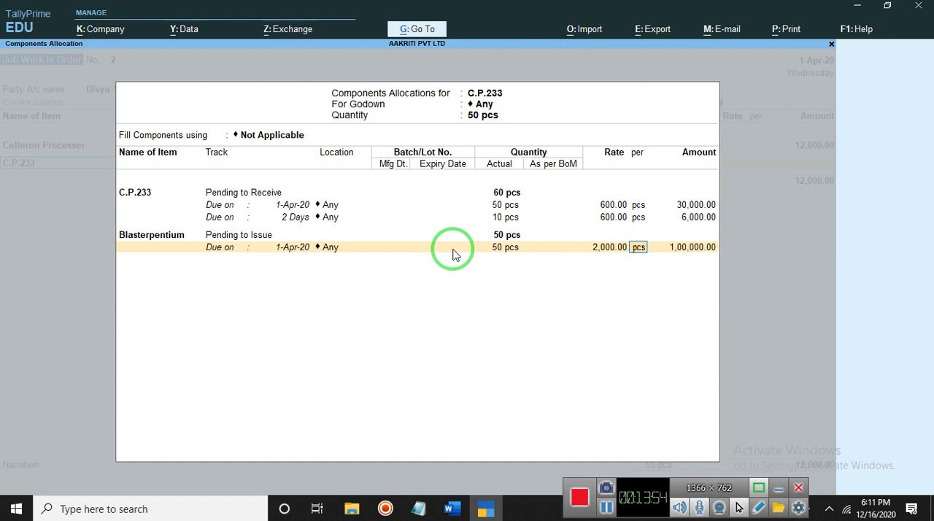
{"action": "key", "text": "Return"}
{"action": "key", "text": "Return"}
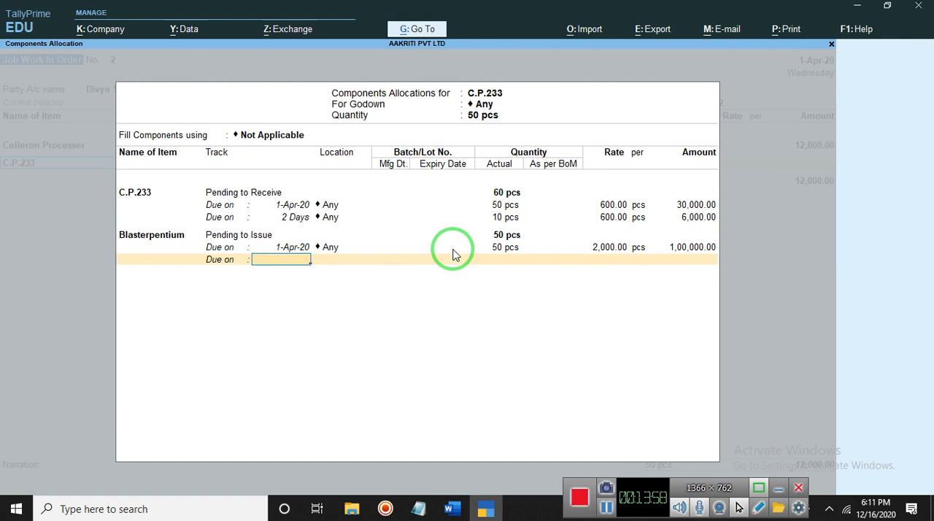
Add a second Blasterpentium line due in 5 Days, location Any, for 50 pcs, and finish the components allocation
{"action": "type", "text": "5"}
{"action": "key", "text": "Return"}
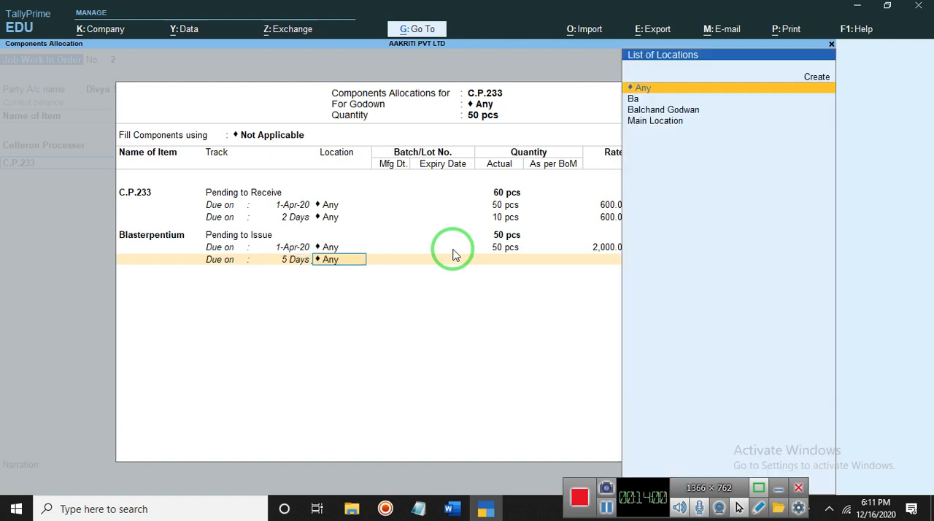
{"action": "key", "text": "Return"}
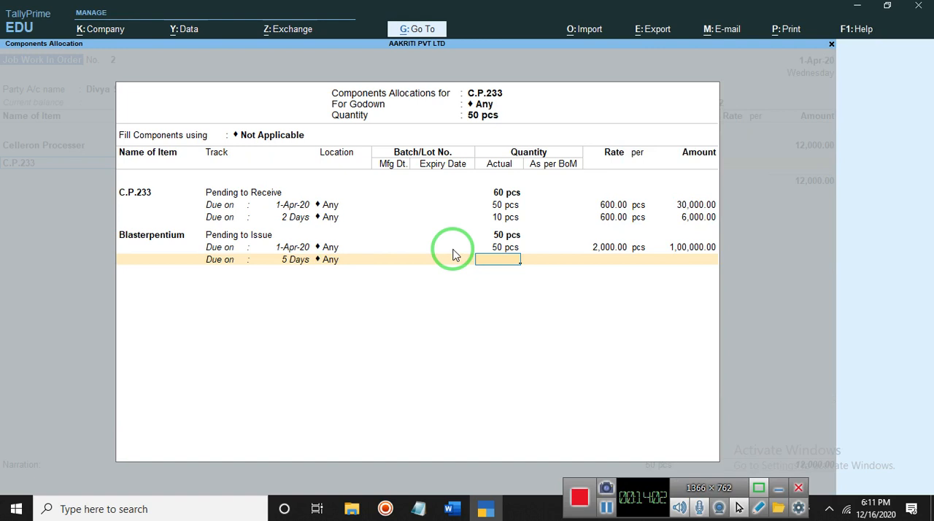
{"action": "type", "text": "50"}
{"action": "key", "text": "Return"}
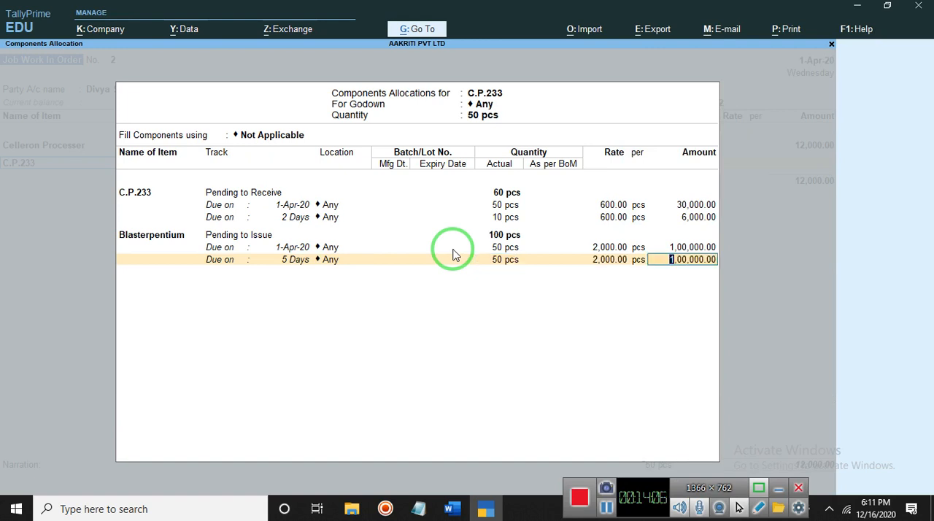
{"action": "mouse_move", "coordinate": [519, 260]}
{"action": "left_mouse_down"}
{"action": "mouse_move", "coordinate": [644, 249]}
{"action": "mouse_move", "coordinate": [588, 278]}
{"action": "left_mouse_up"}
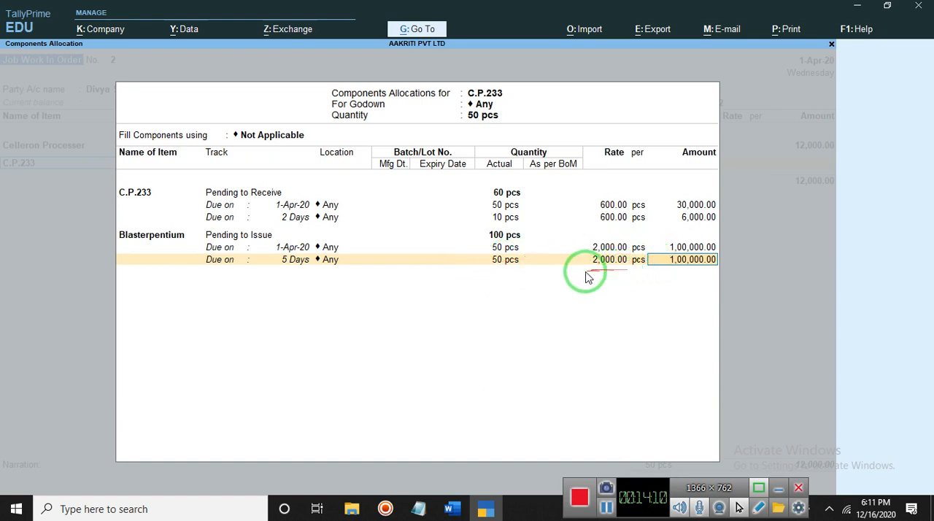
{"action": "key", "text": "Return"}
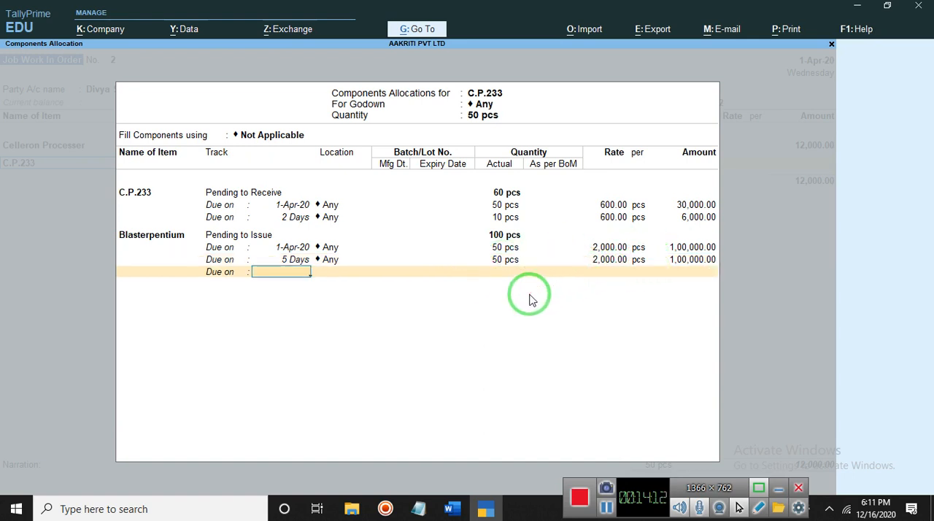
{"action": "key", "text": "Return"}
{"action": "key", "text": "Return"}
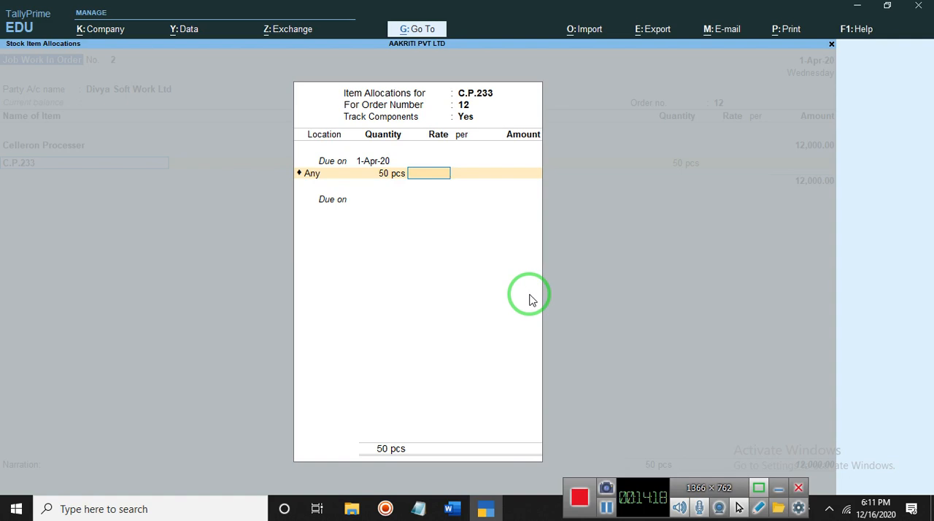
Set the rate of the 50 pcs C.P.233 item allocation to 600 per pcs and accept its amount
{"action": "type", "text": "600"}
{"action": "key", "text": "Return"}
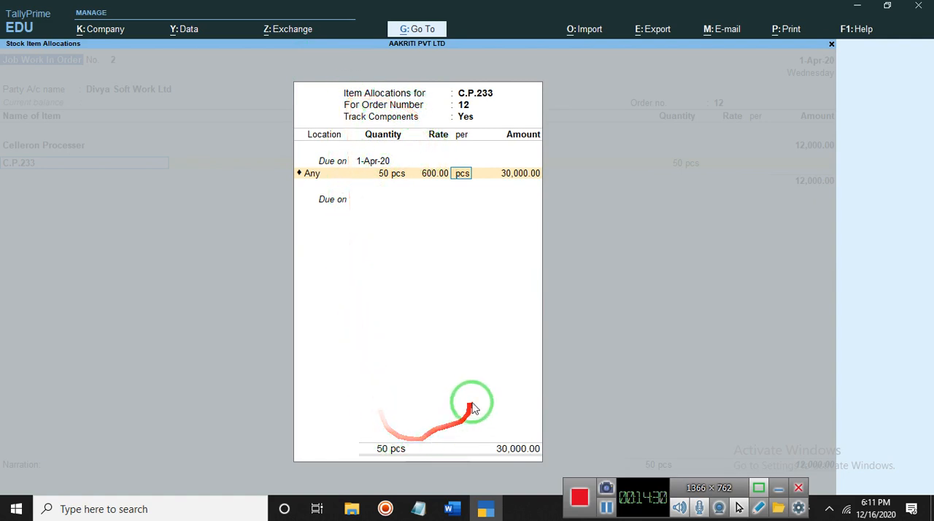
{"action": "key", "text": "Return"}
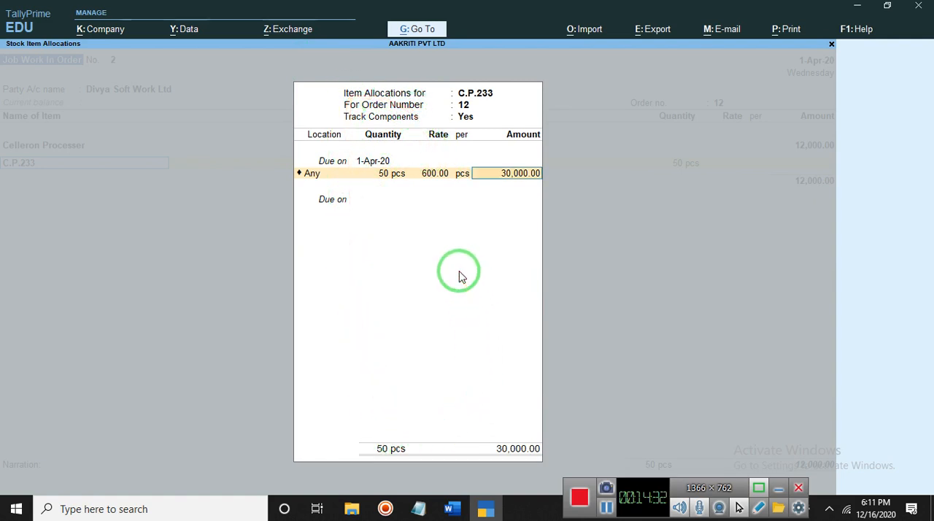
{"action": "key", "text": "Return"}
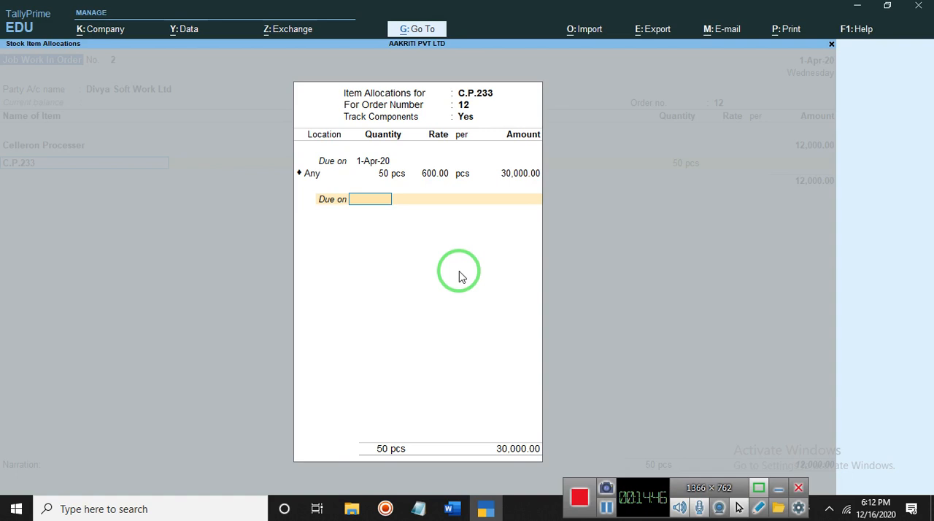
Add a second C.P.233 item allocation due in 2 Days, location Any, for 10 pcs, continuing to its components allocation
{"action": "type", "text": "2"}
{"action": "key", "text": "Return"}
{"action": "key", "text": "Return"}
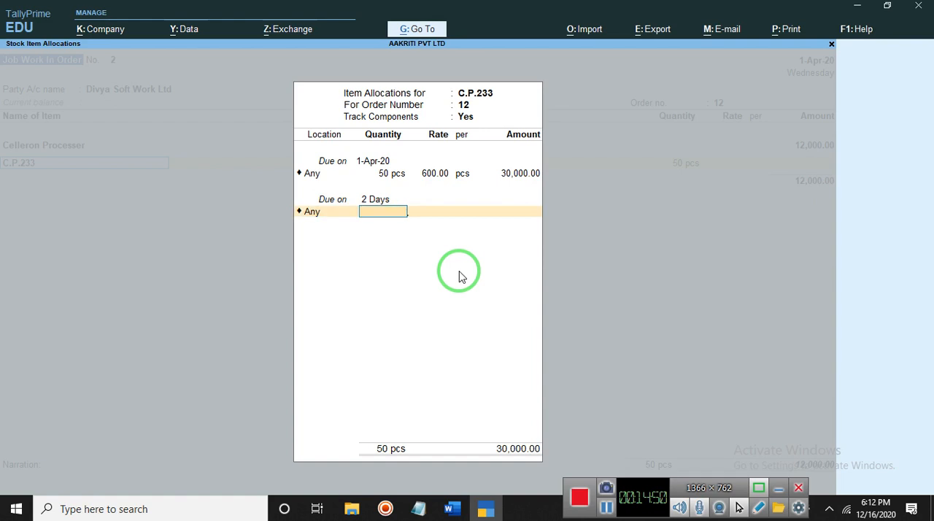
{"action": "type", "text": "10"}
{"action": "key", "text": "Return"}
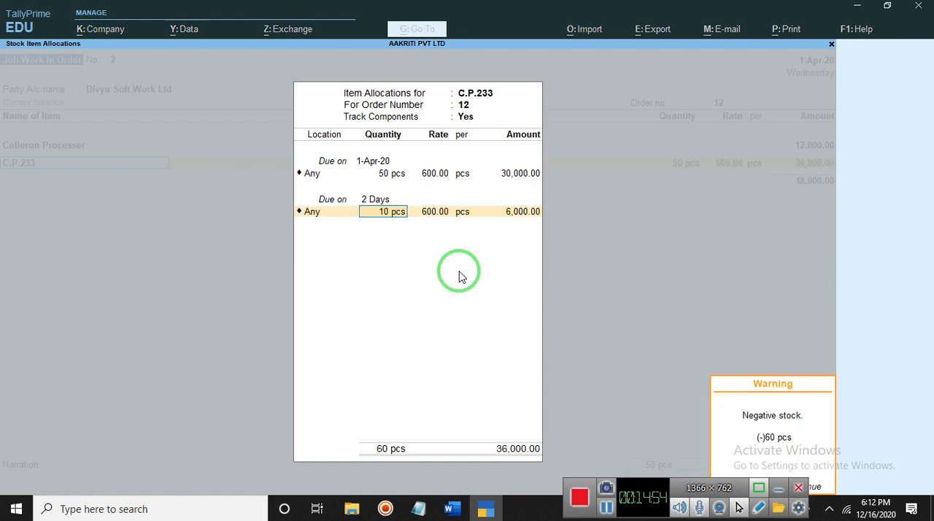
{"action": "key", "text": "Return"}
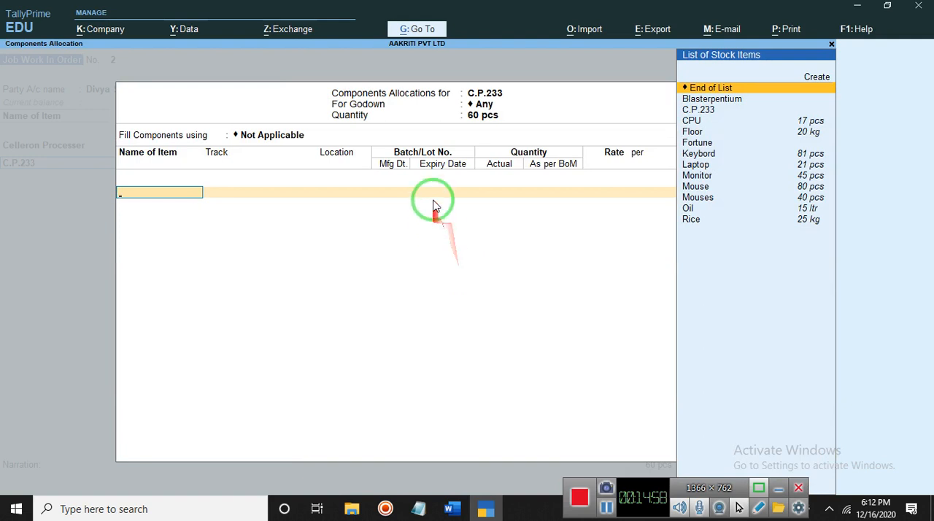
End the C.P.233 components allocation without adding a component, and accept the item's allocations and amount in the voucher
{"action": "key", "text": "Return"}
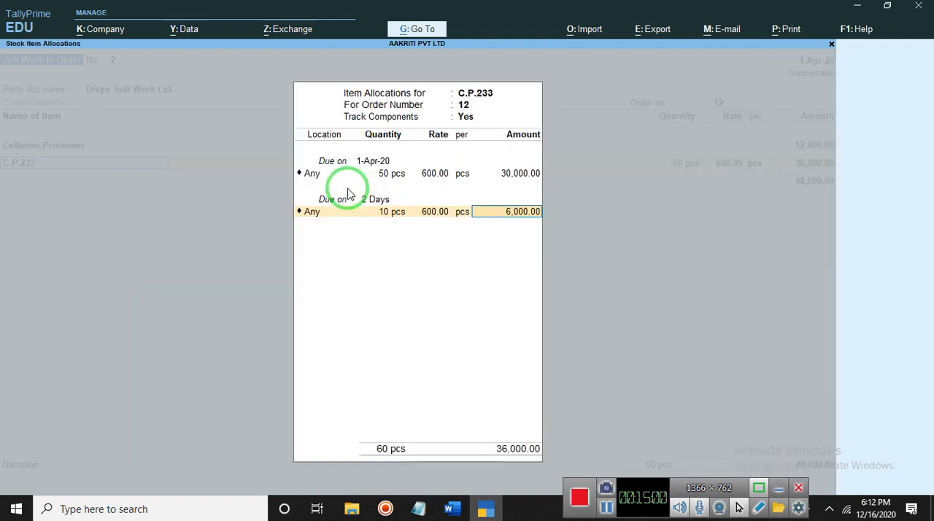
{"action": "key", "text": "Return"}
{"action": "key", "text": "Return"}
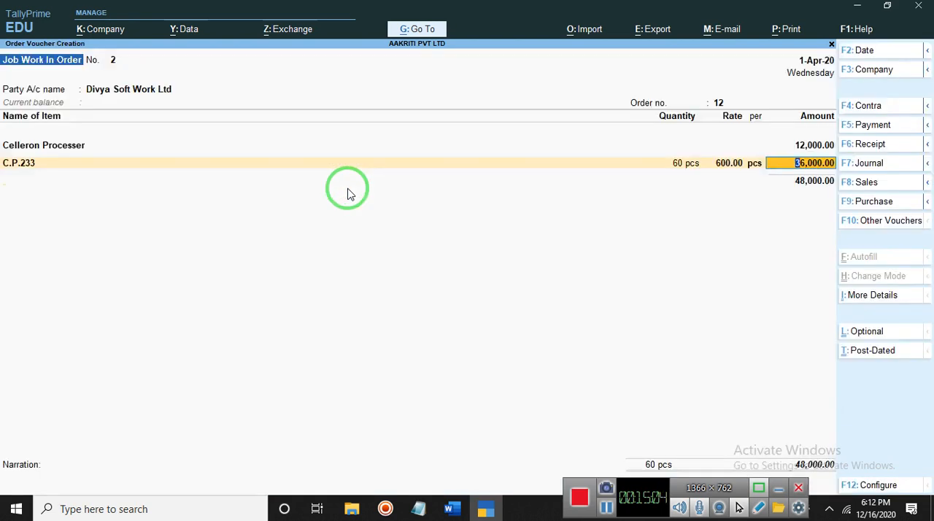
{"action": "key", "text": "Return"}
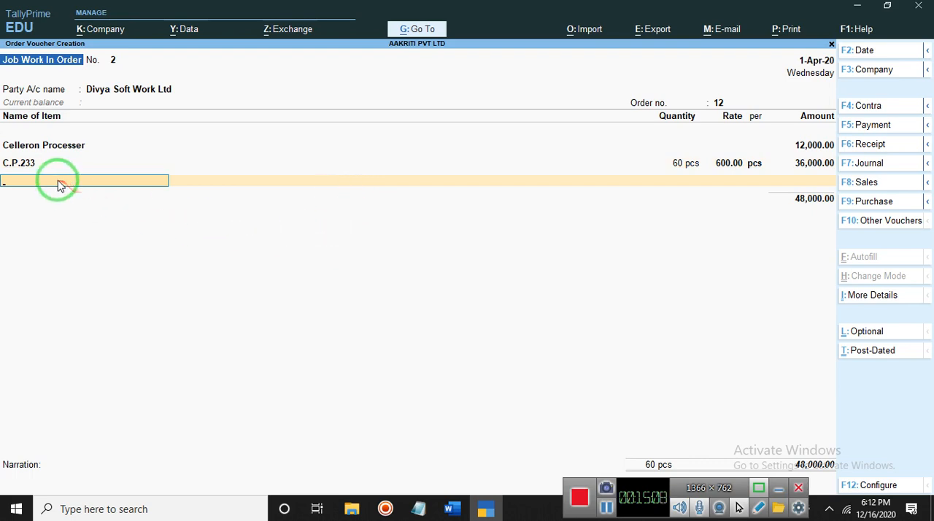
After checking the item list in Word, add the CPU item with component tracking, due 1-Apr-20, location Any, for 30 pcs
{"action": "left_click", "coordinate": [451, 509]}
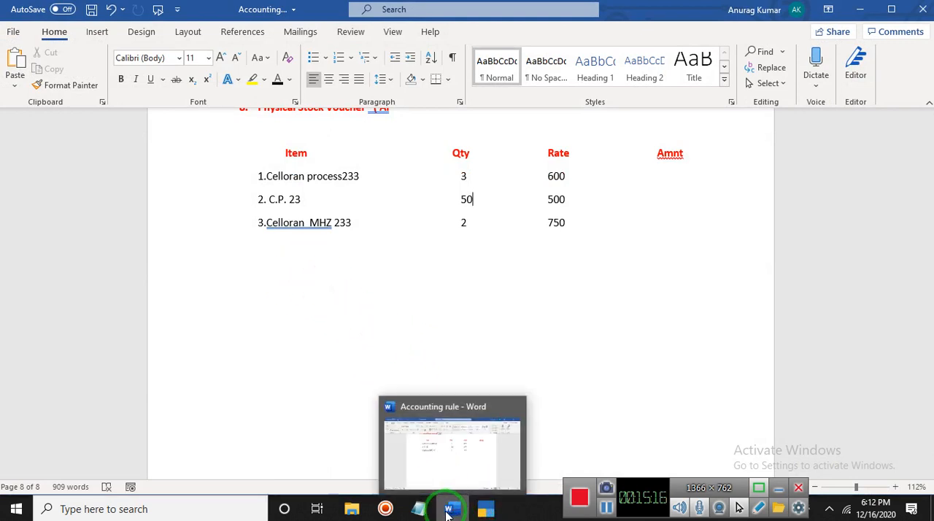
{"action": "left_click", "coordinate": [451, 511]}
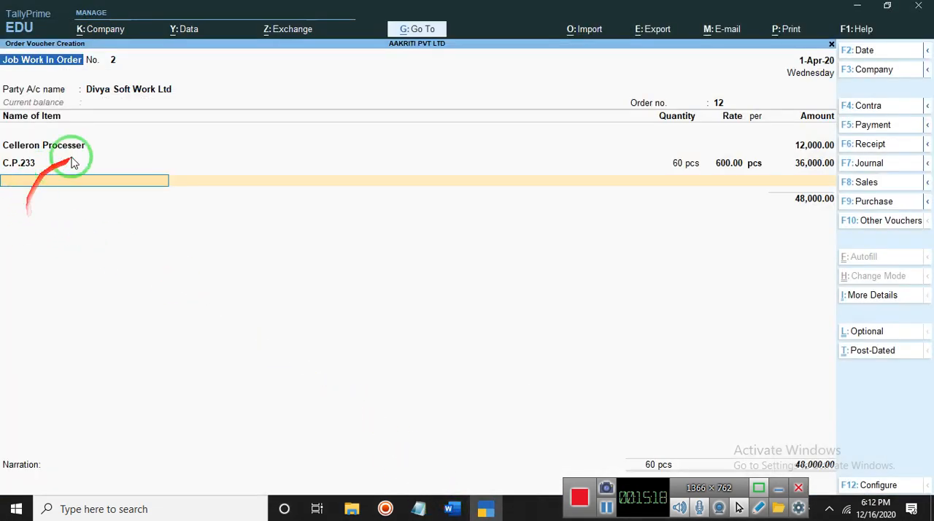
{"action": "type", "text": "C"}
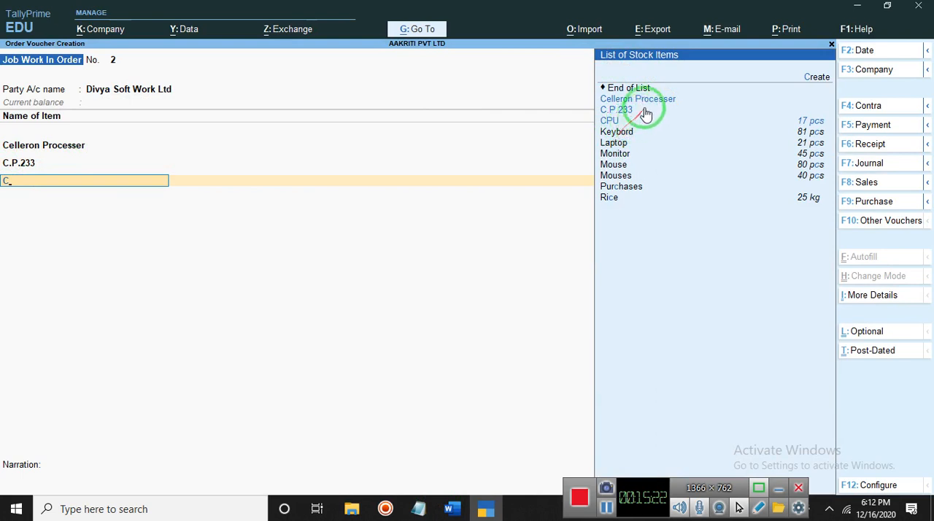
{"action": "left_click", "coordinate": [610, 123]}
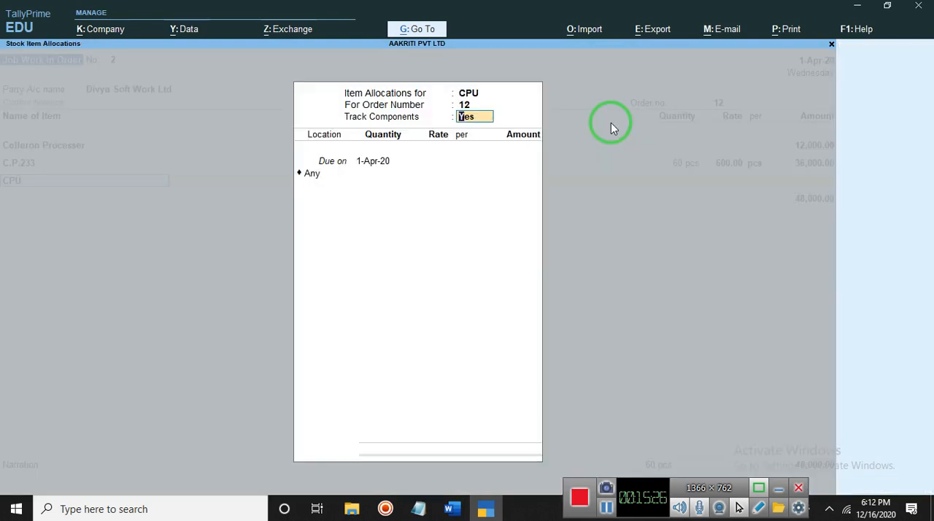
{"action": "key", "text": "Return"}
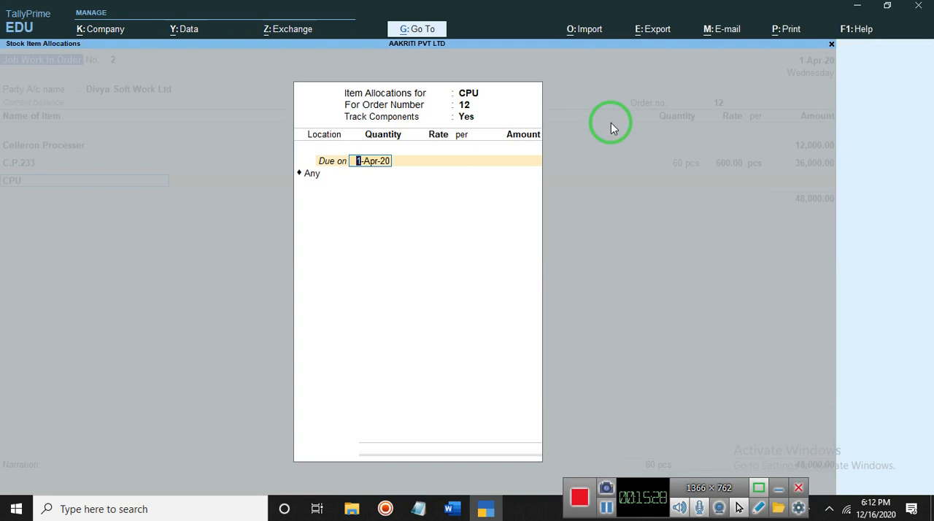
{"action": "key", "text": "Return"}
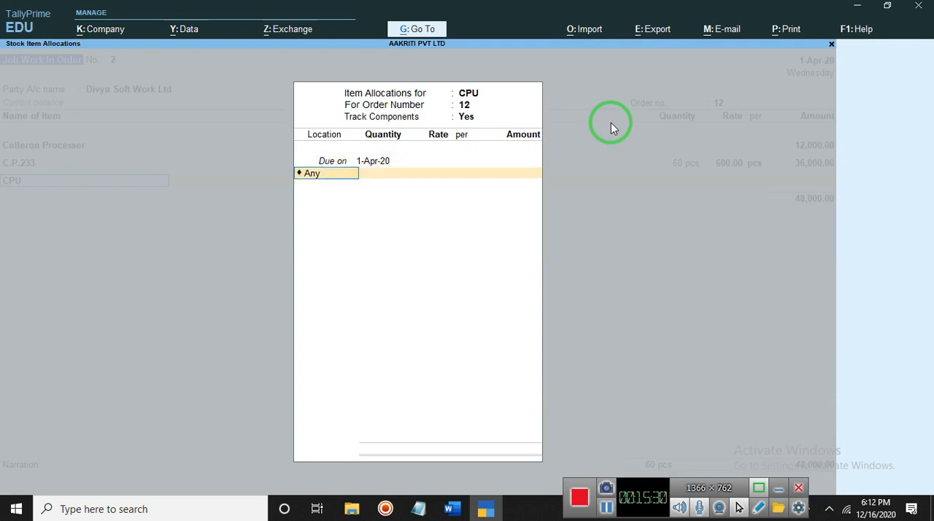
{"action": "key", "text": "Return"}
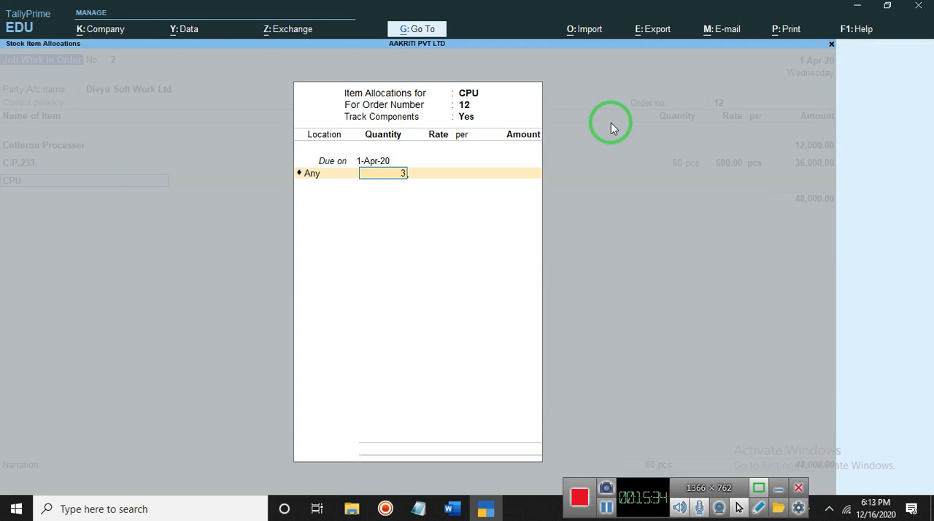
{"action": "type", "text": "30"}
{"action": "key", "text": "Return"}
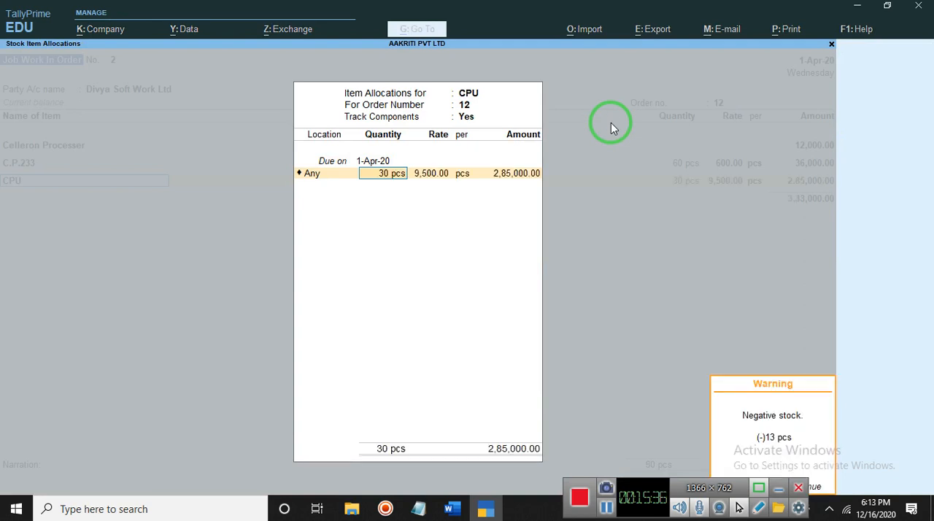
{"action": "key", "text": "Return"}
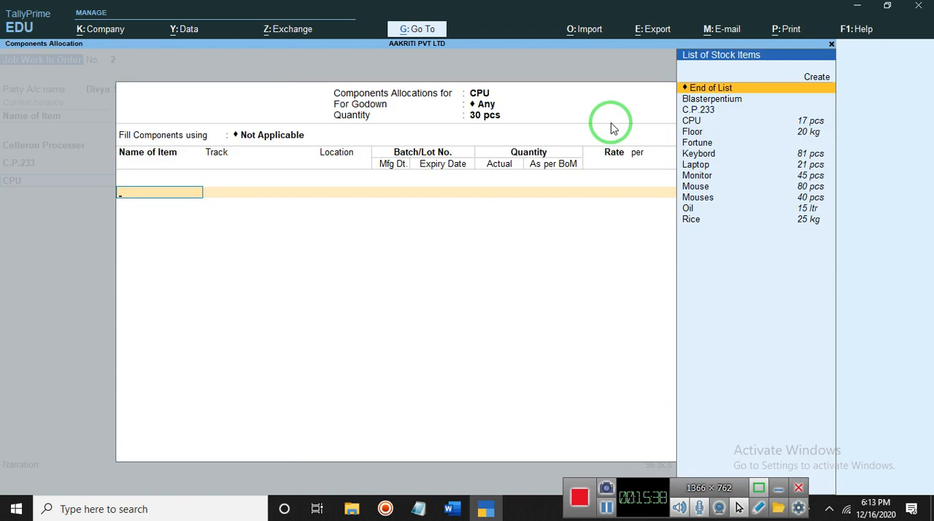
Add CPU as a component of the CPU item, tracked as Pending to Issue
{"action": "key", "text": "Down"}
{"action": "key", "text": "Down"}
{"action": "key", "text": "Down"}
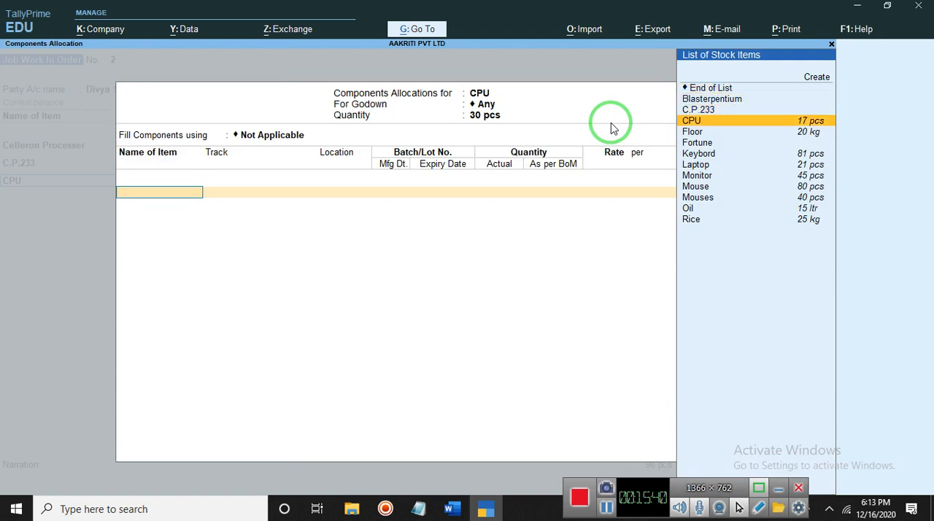
{"action": "key", "text": "Return"}
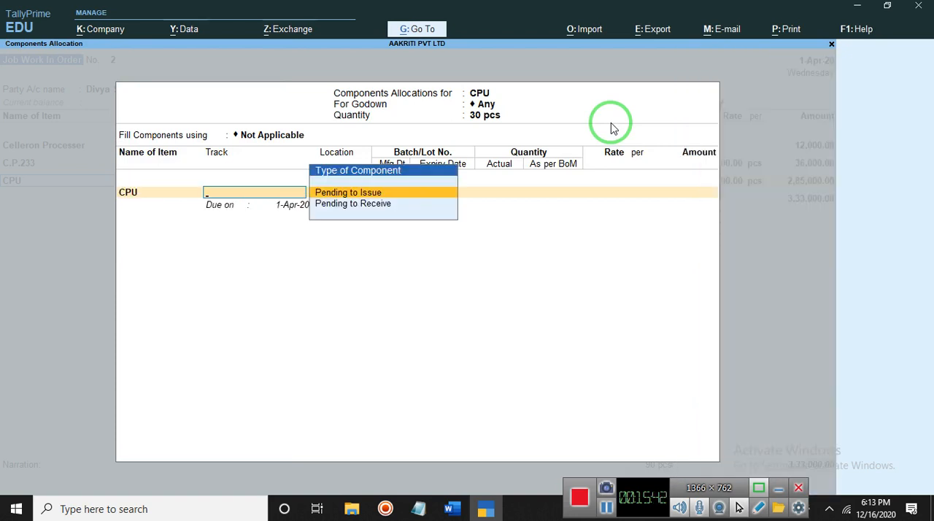
{"action": "key", "text": "Return"}
Fill the CPU component line with due date 1-Apr-20, location Any and 30 pcs, accepting the default rate and amount
{"action": "key", "text": "Return"}
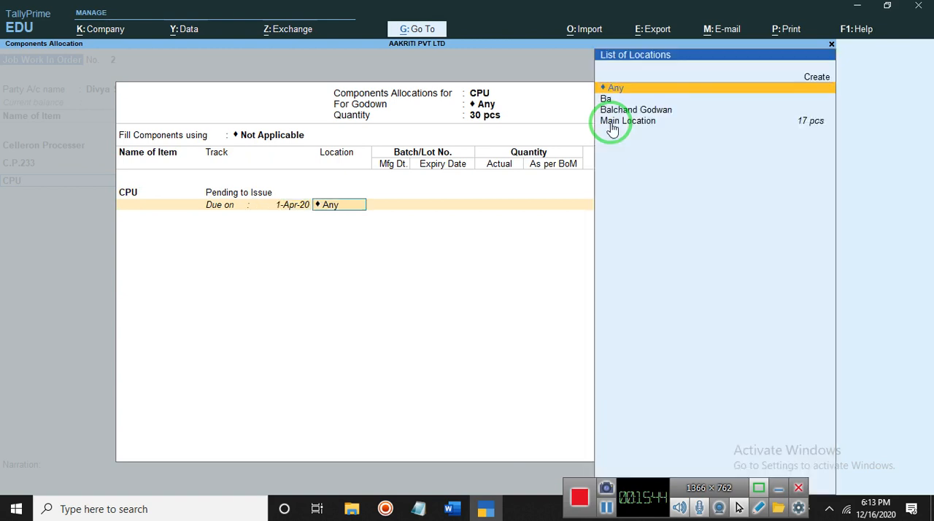
{"action": "key", "text": "Return"}
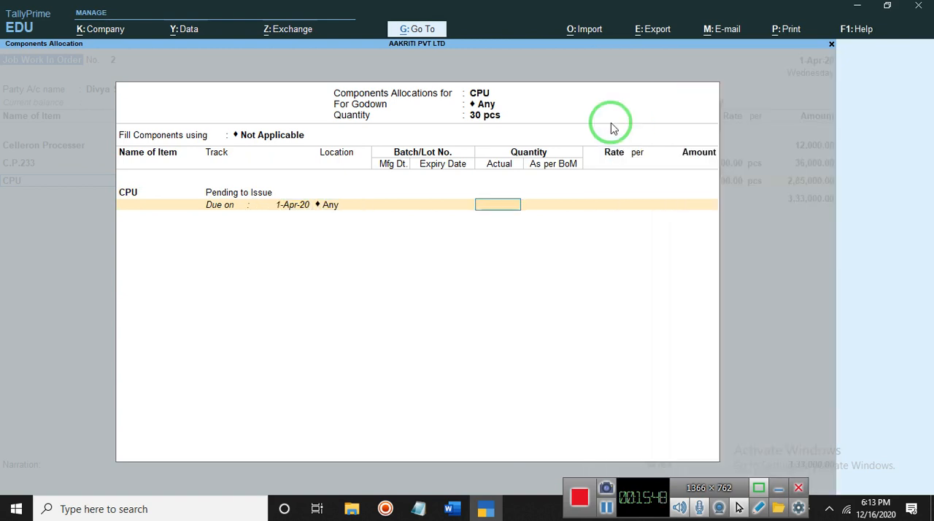
{"action": "type", "text": "30"}
{"action": "key", "text": "Return"}
{"action": "key", "text": "Return"}
{"action": "key", "text": "Return"}
{"action": "key", "text": "Return"}
{"action": "key", "text": "Return"}
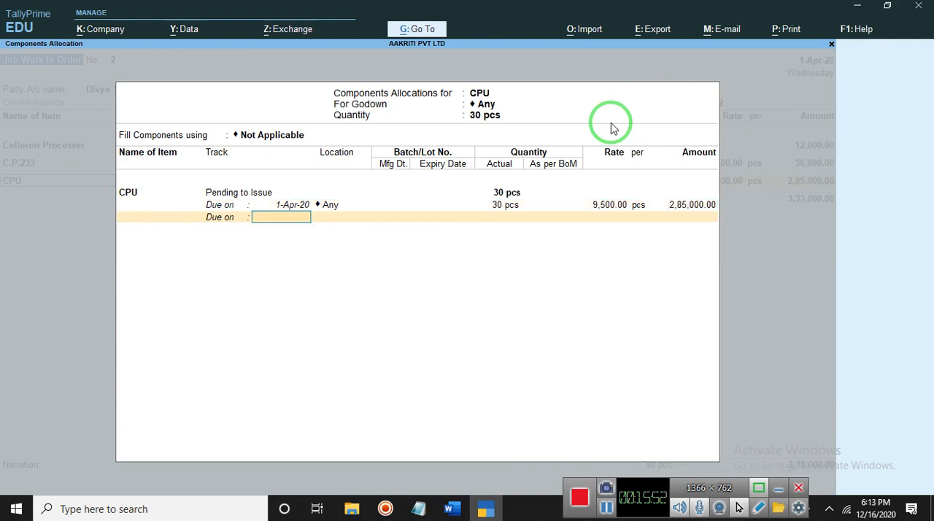
Finish the CPU components and item allocations, and end the voucher's item list
{"action": "key", "text": "Return"}
{"action": "key", "text": "Return"}
{"action": "key", "text": "Return"}
{"action": "key", "text": "Return"}
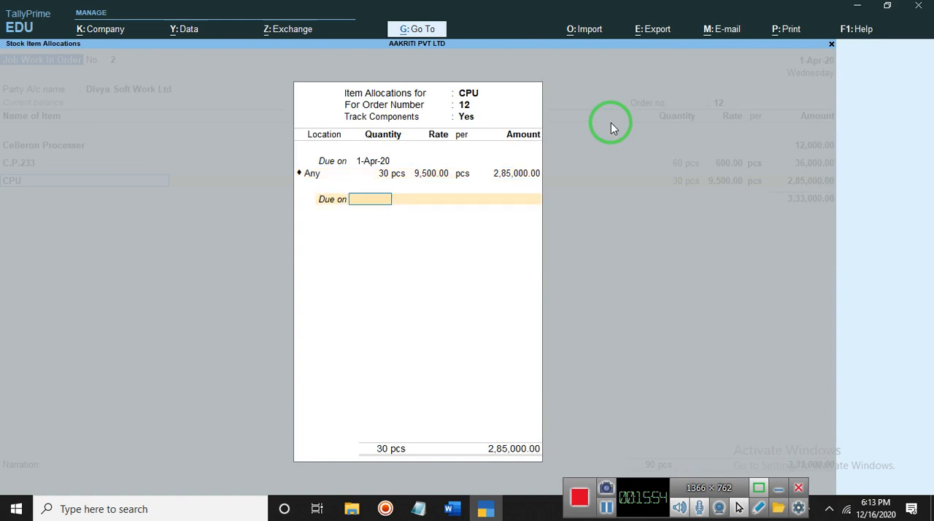
{"action": "key", "text": "Return"}
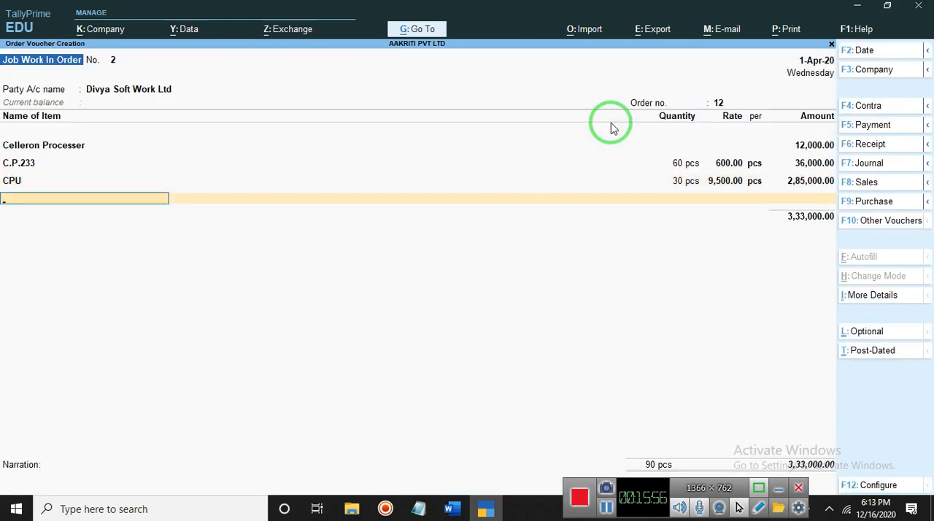
{"action": "key", "text": "Return"}
{"action": "key", "text": "Return"}
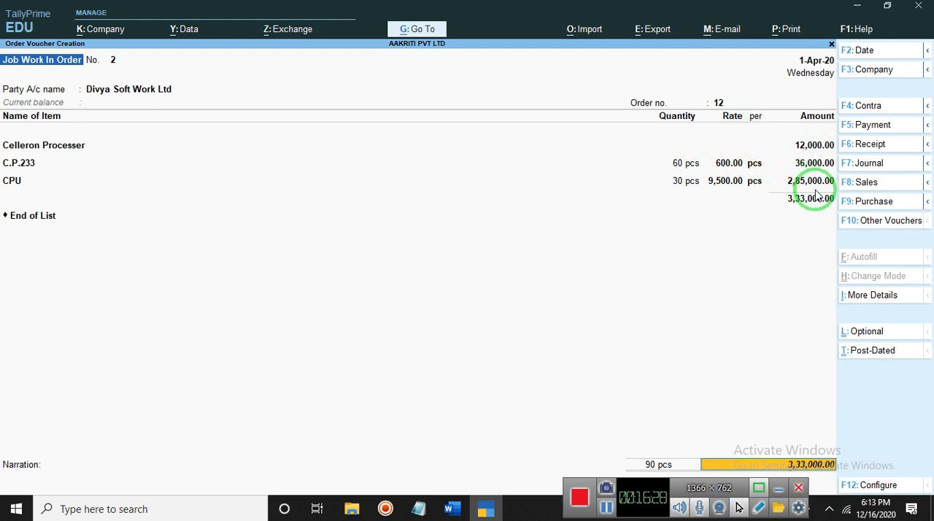
Enter the voucher narration "Items/Goods order in Divya Soft Work Ltd"
{"action": "key", "text": "Return"}
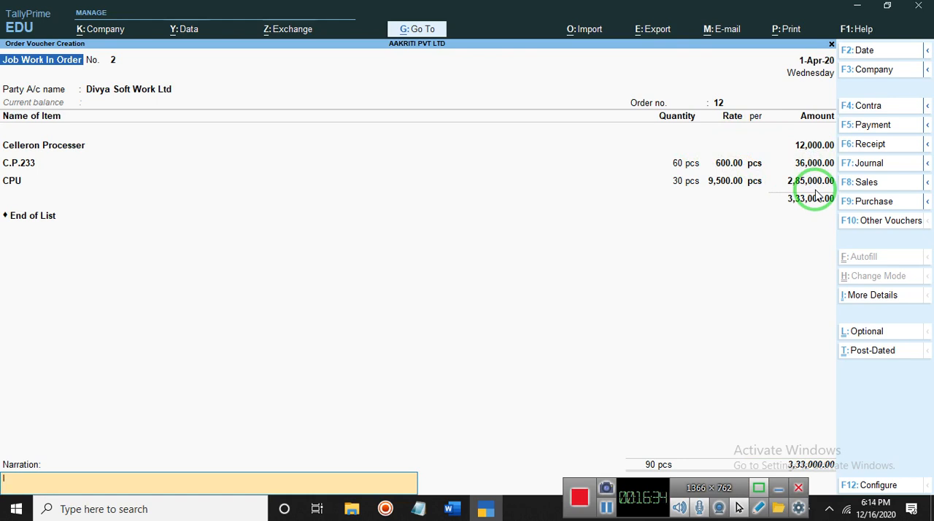
{"action": "type", "text": "ms/Goods purchases"}
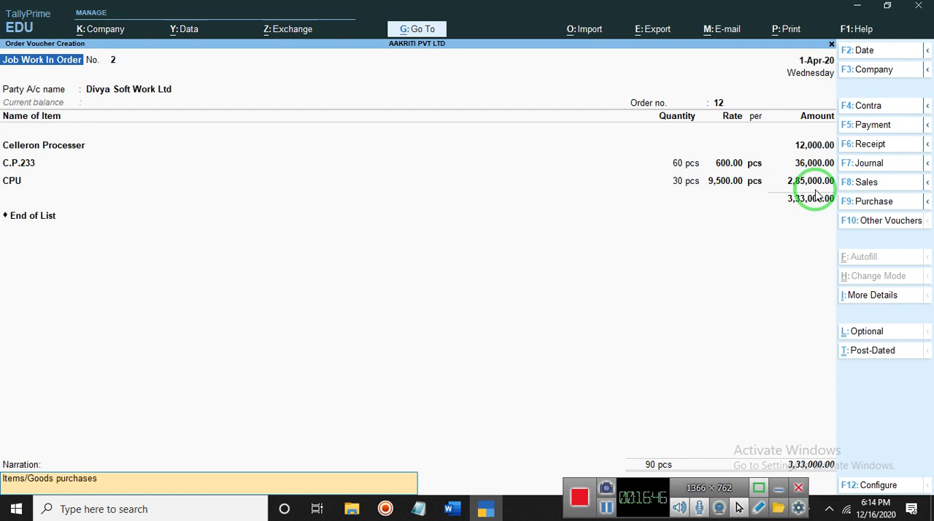
{"action": "key", "text": "BackSpace"}
{"action": "key", "text": "BackSpace"}
{"action": "key", "text": "BackSpace"}
{"action": "key", "text": "BackSpace"}
{"action": "key", "text": "BackSpace"}
{"action": "key", "text": "BackSpace"}
{"action": "key", "text": "BackSpace"}
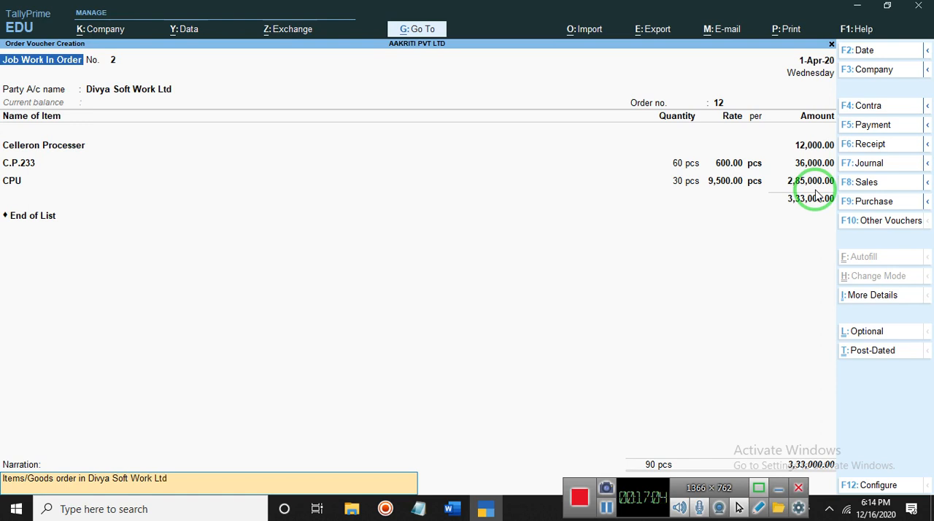
Accept and save the completed Job Work In Order voucher for Divya Soft Work Ltd
{"action": "key", "text": "Return"}
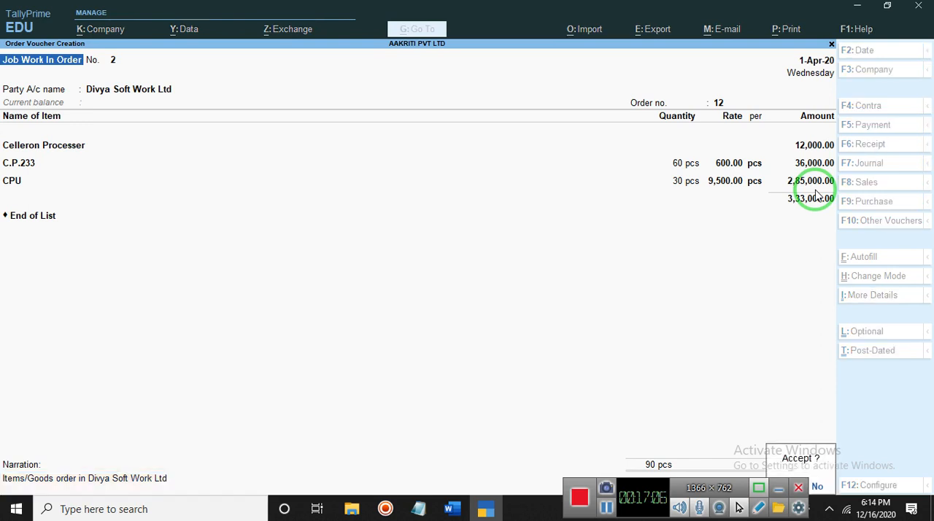
{"action": "left_click", "coordinate": [94, 183]}
{"action": "key", "text": "Return"}
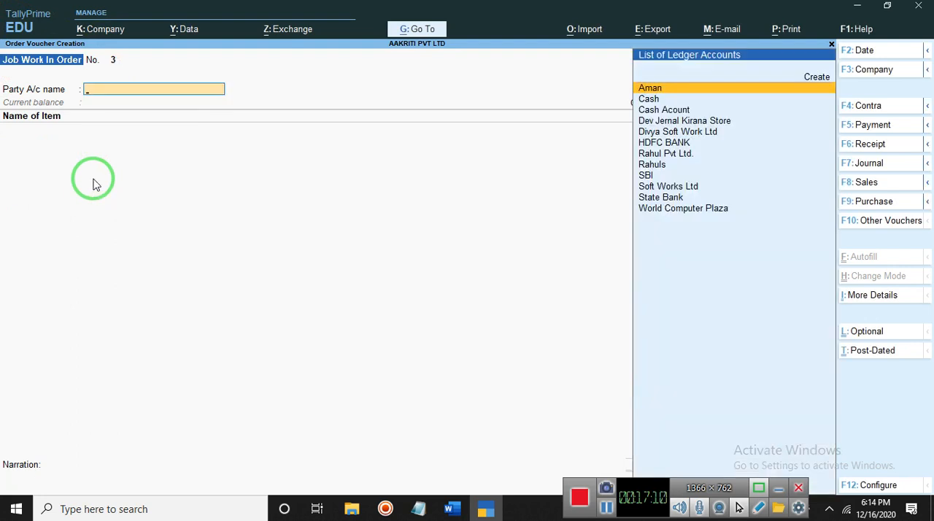
Try to save the new Job Work In Order voucher without any item entries
{"action": "key", "text": "ctrl"}
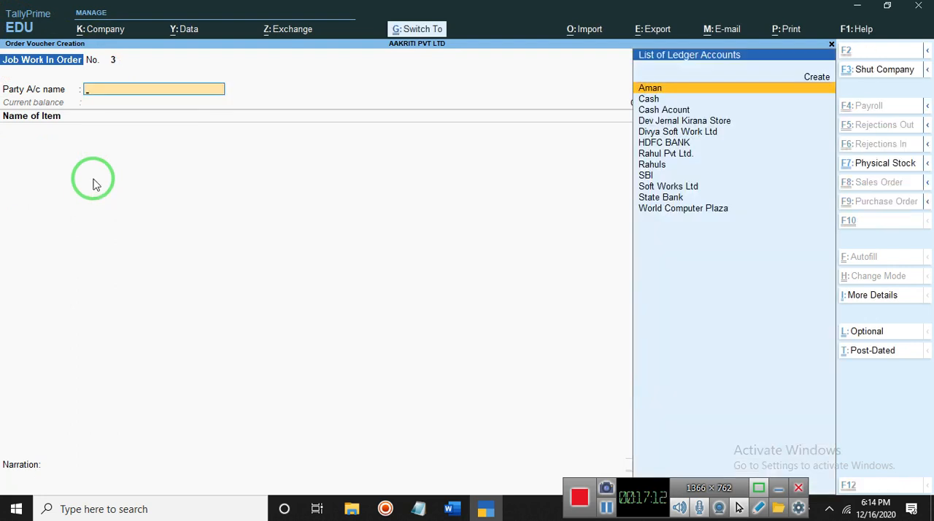
{"action": "key", "text": "ctrl+a"}
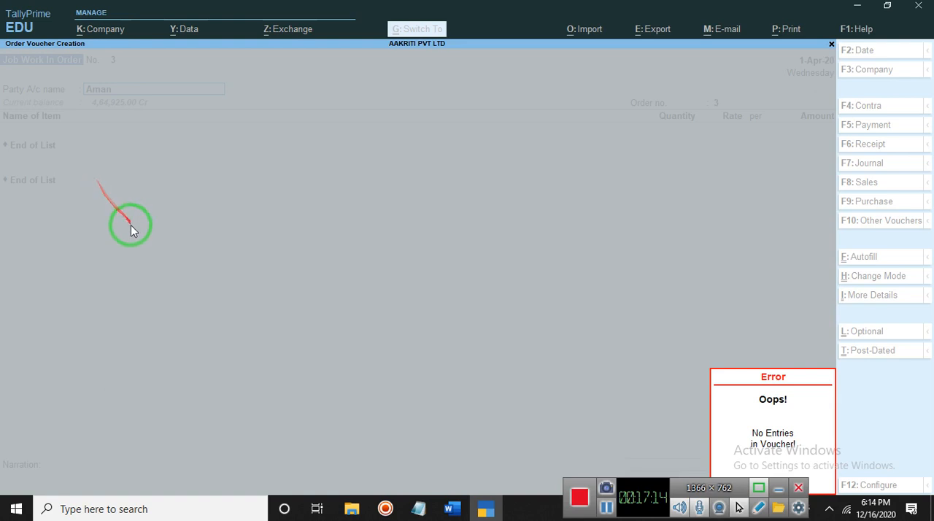
{"action": "key", "text": "Escape"}
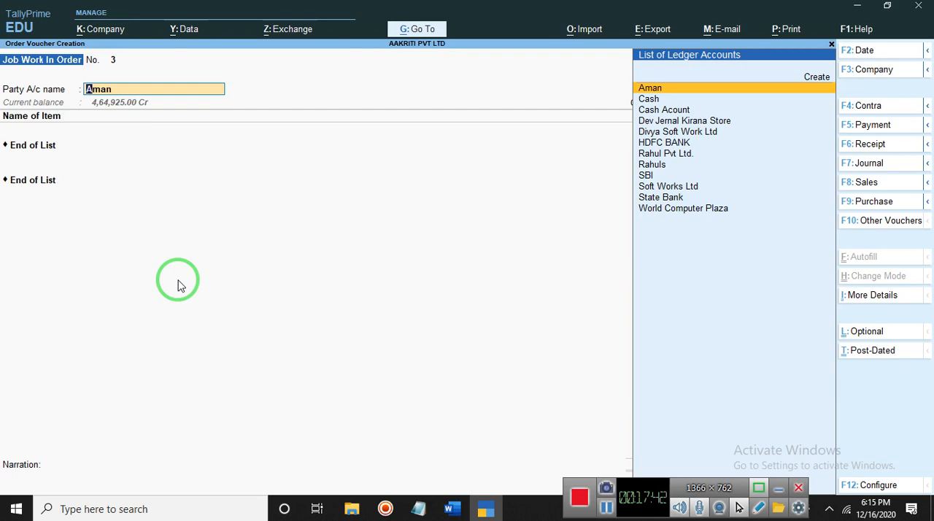
{"action": "left_click", "coordinate": [857, 8]}
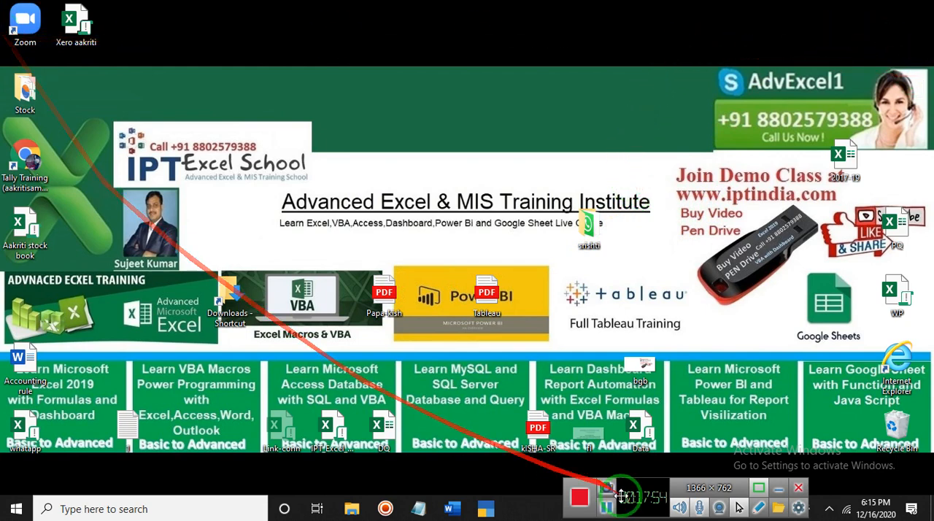
{"action": "left_click", "coordinate": [485, 509]}
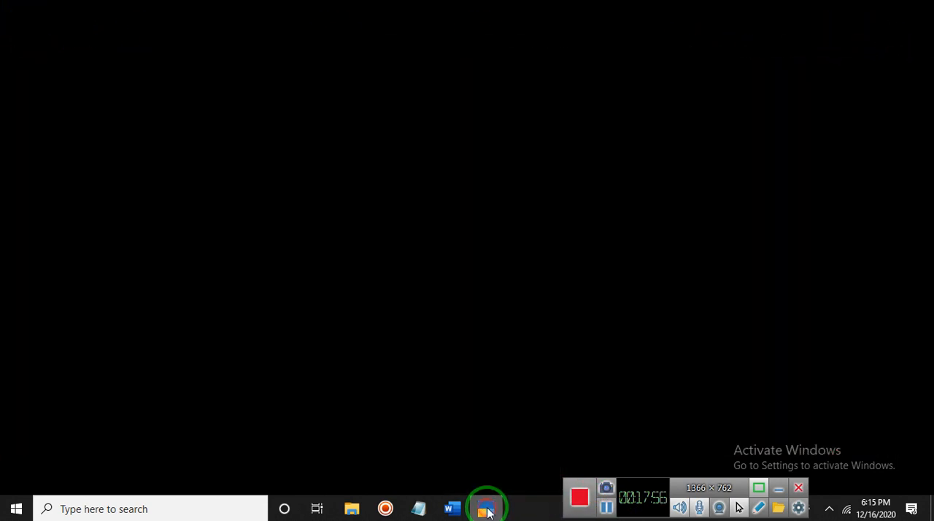